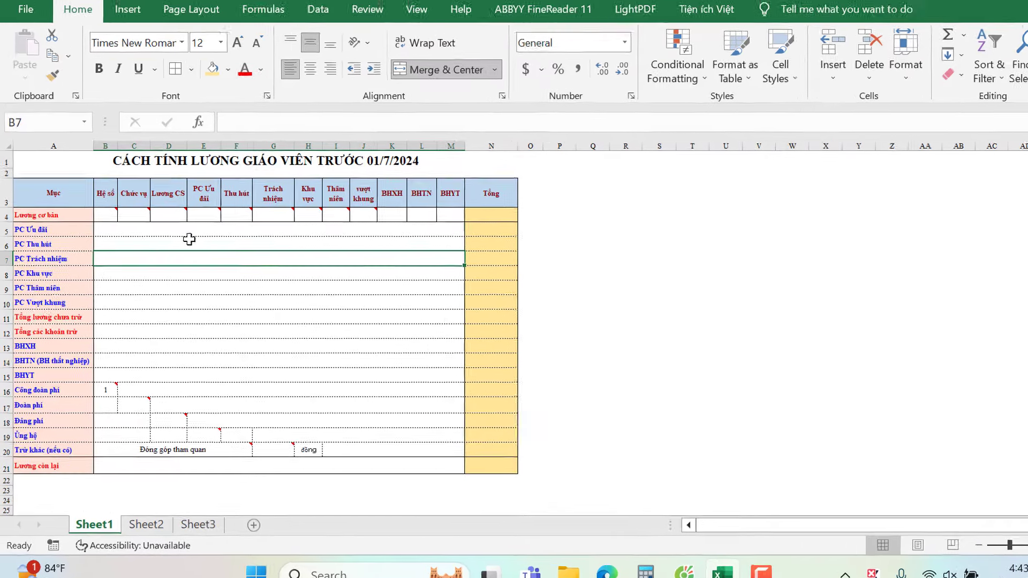
pyautogui.click(573, 335)
pyautogui.click(514, 321)
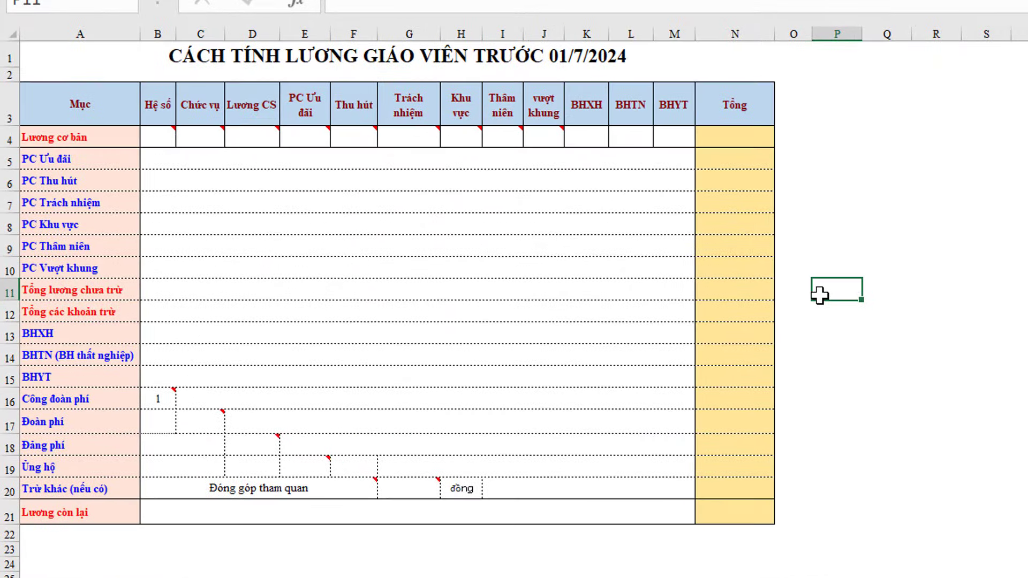
pyautogui.click(782, 288)
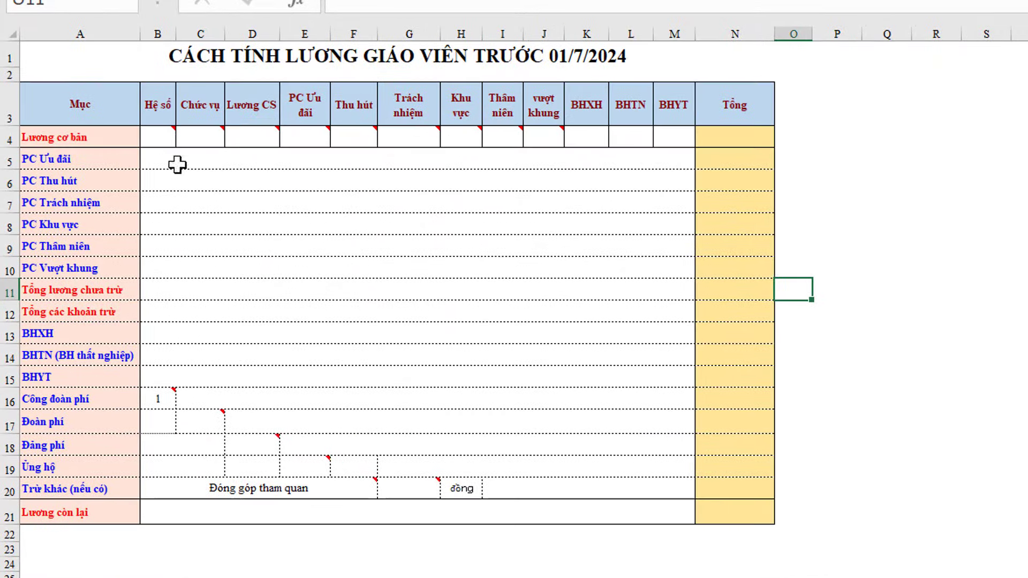
# - In the Lương cơ bản row, enter 4.68 under Hệ số and 0.5 under Chức vụ
pyautogui.click(152, 131)
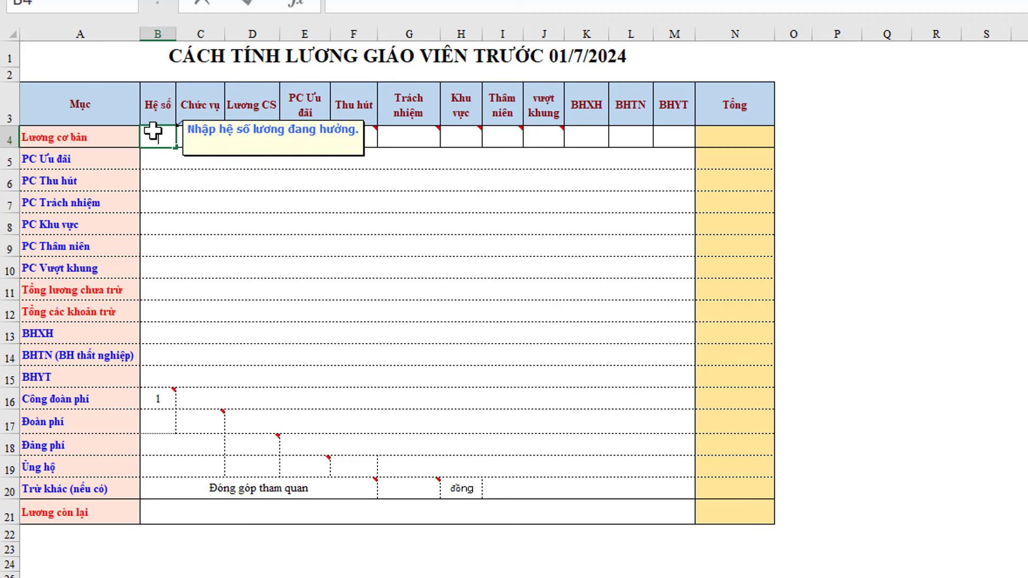
pyautogui.write('4.08')
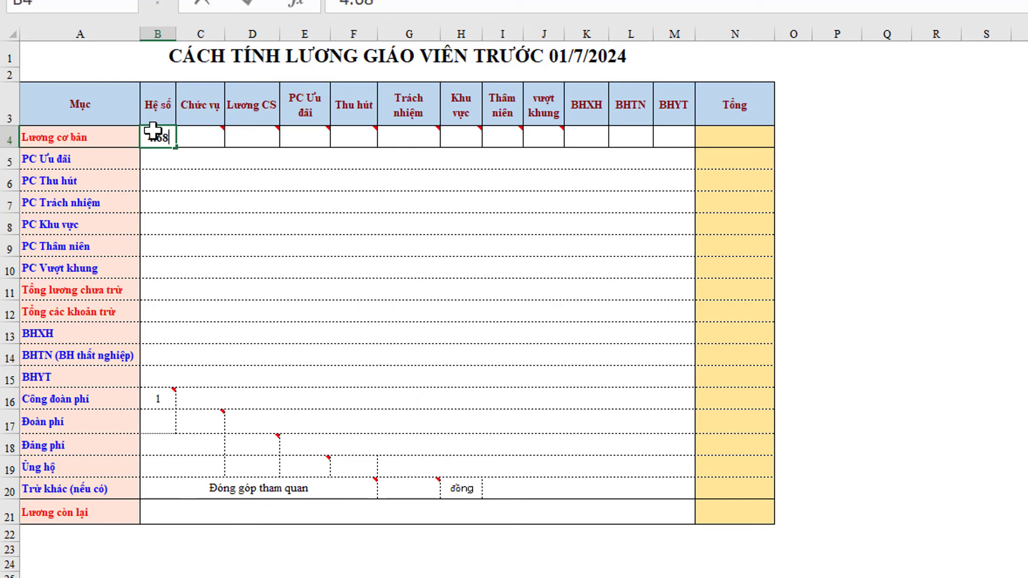
pyautogui.hotkey('ctrl', 'Return')
pyautogui.moveTo(198, 146)
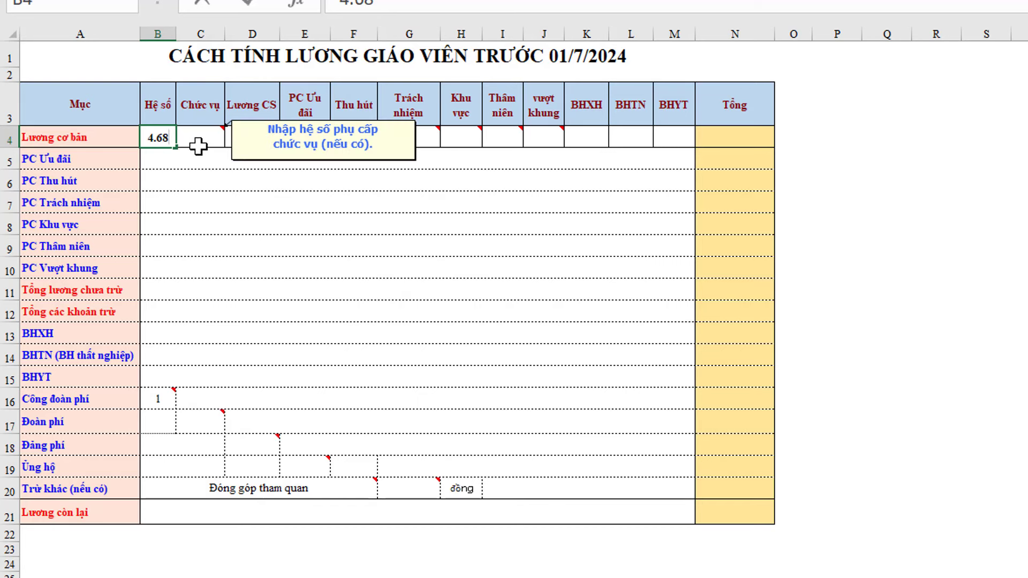
pyautogui.press('F2')
pyautogui.click(198, 139)
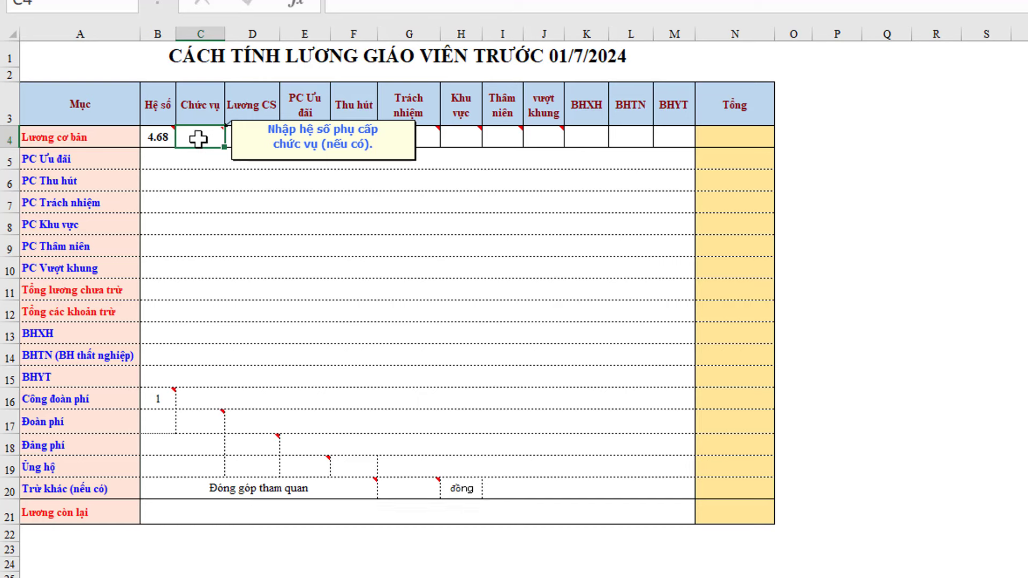
pyautogui.write('0.')
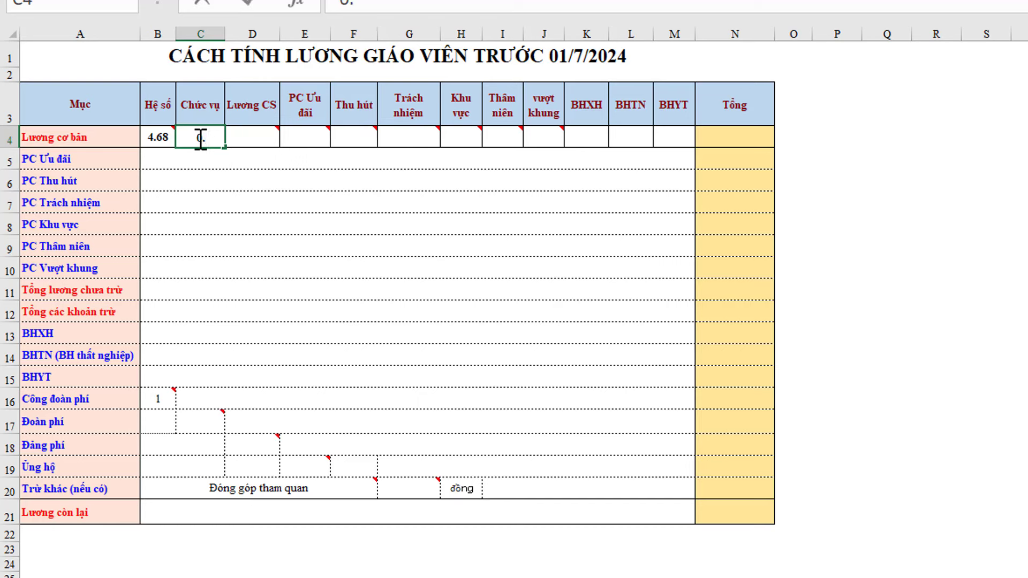
pyautogui.write('5')
# - Enter 1800000 as the Lương CS value in cell D4
pyautogui.click(251, 136)
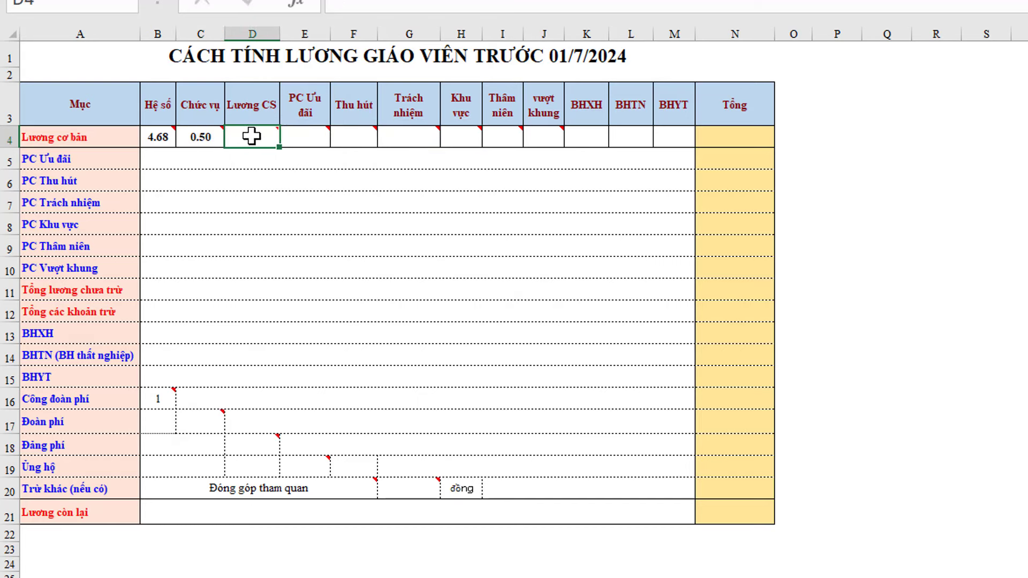
pyautogui.write('1800000')
pyautogui.moveTo(285, 135)
pyautogui.click(285, 179)
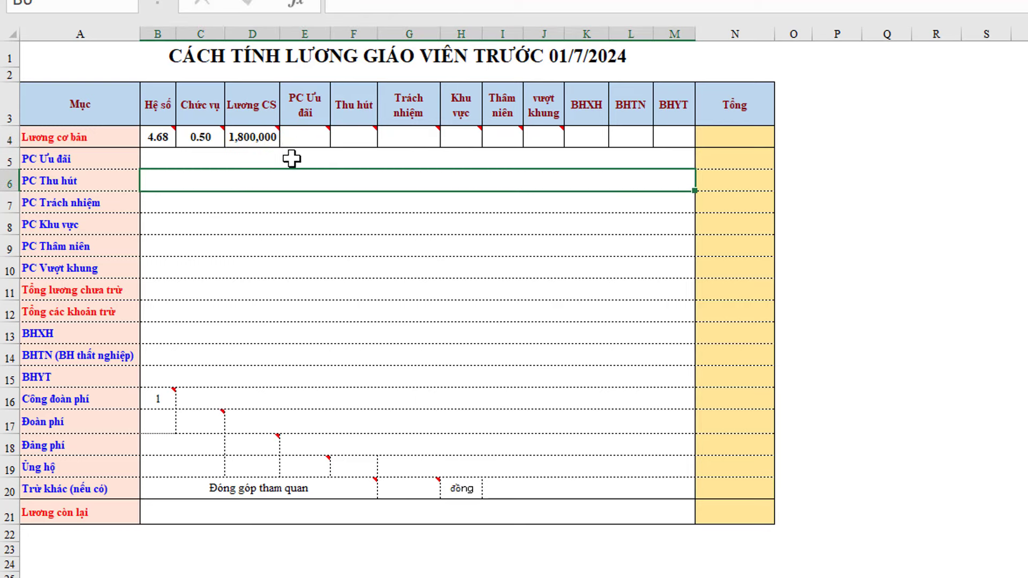
# - Set the PC Ưu đãi rate in row 4 to 35% and the Thâm niên rate to 25%
pyautogui.click(301, 137)
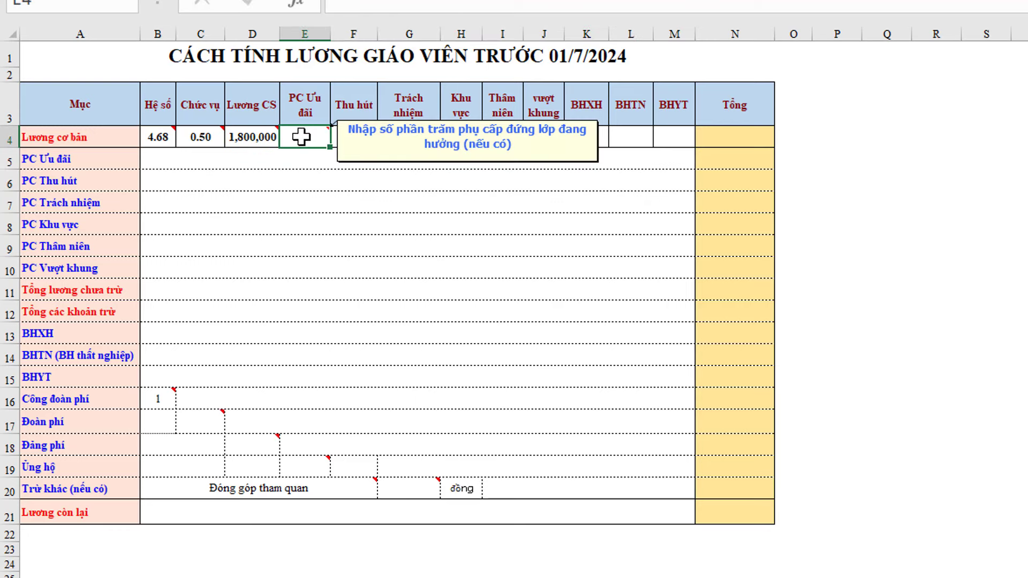
pyautogui.write('35')
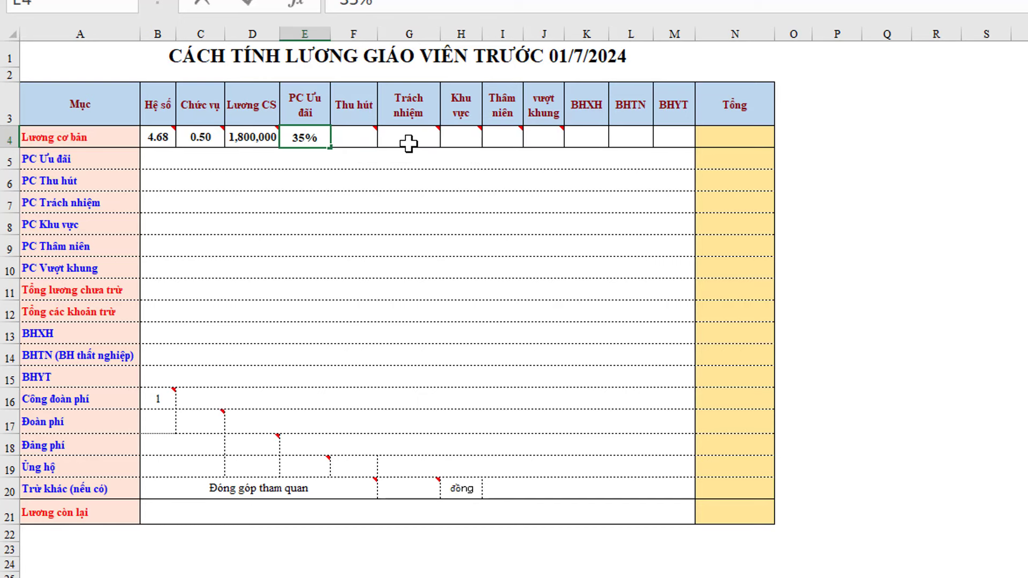
pyautogui.moveTo(407, 144)
pyautogui.click(507, 143)
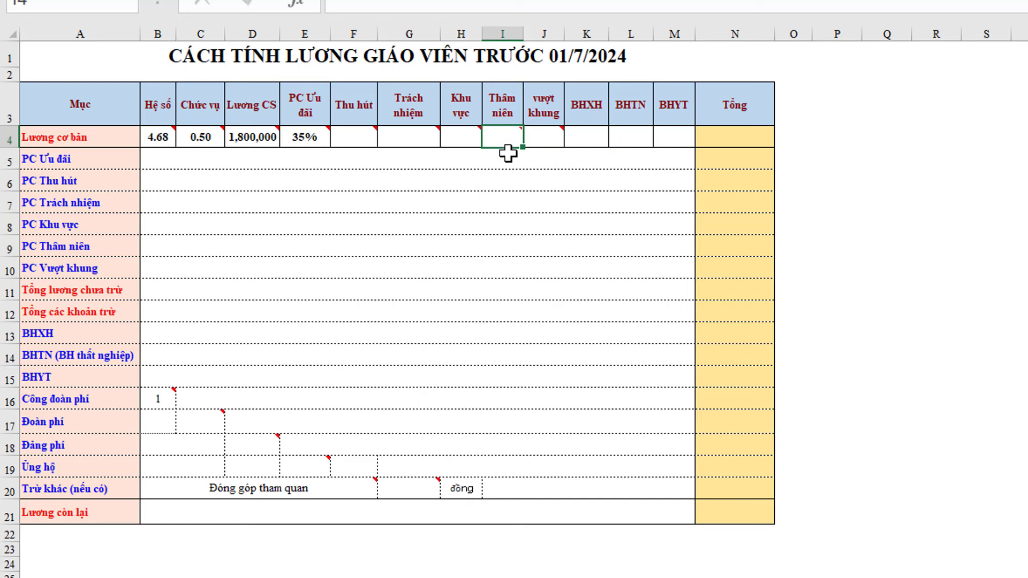
pyautogui.write('25')
# - Enter the insurance rates in row 4: 8% for BHXH, 1% for BHTN and 1.5% for BHYT
pyautogui.moveTo(570, 141)
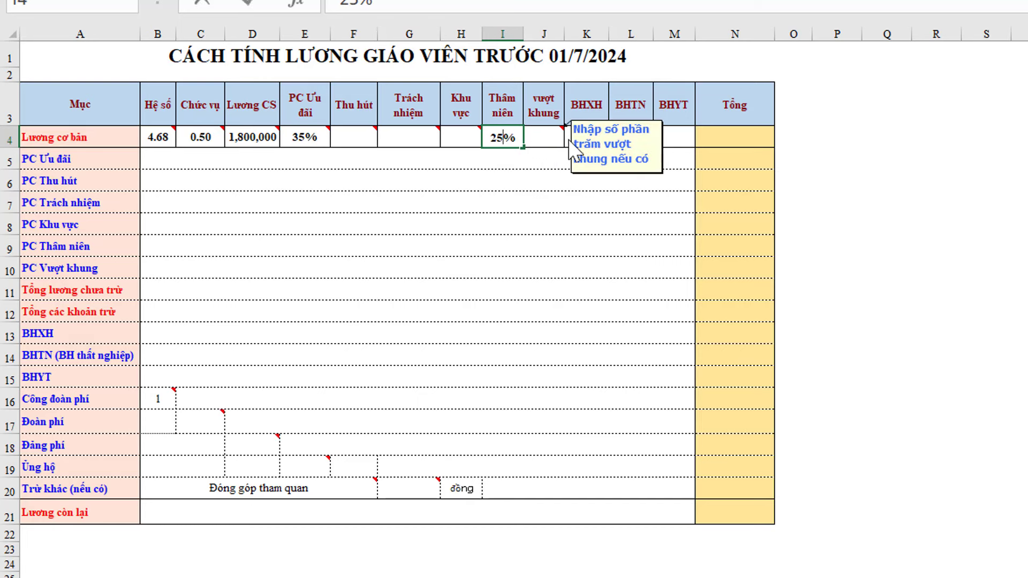
pyautogui.click(579, 142)
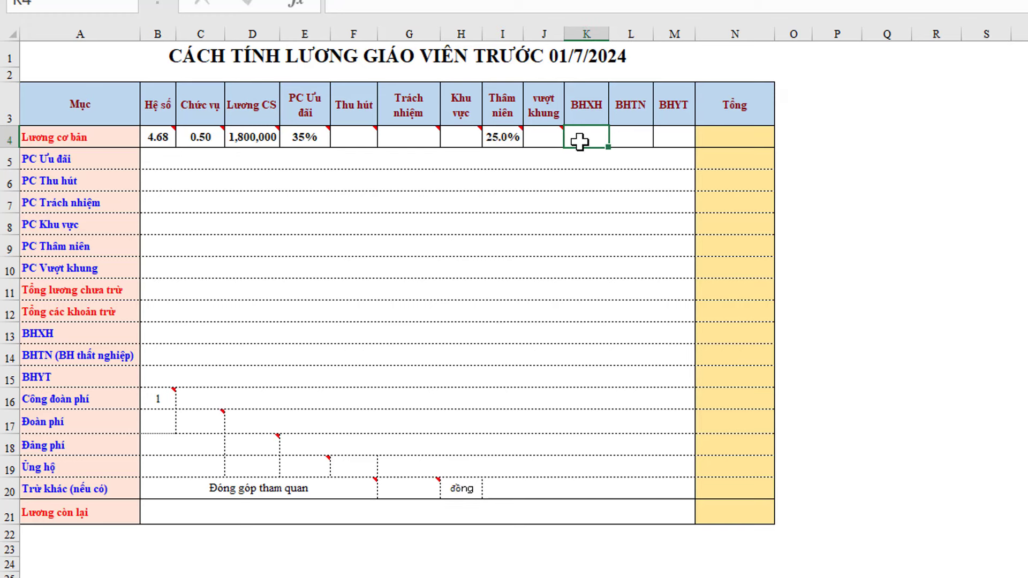
pyautogui.write('8%')
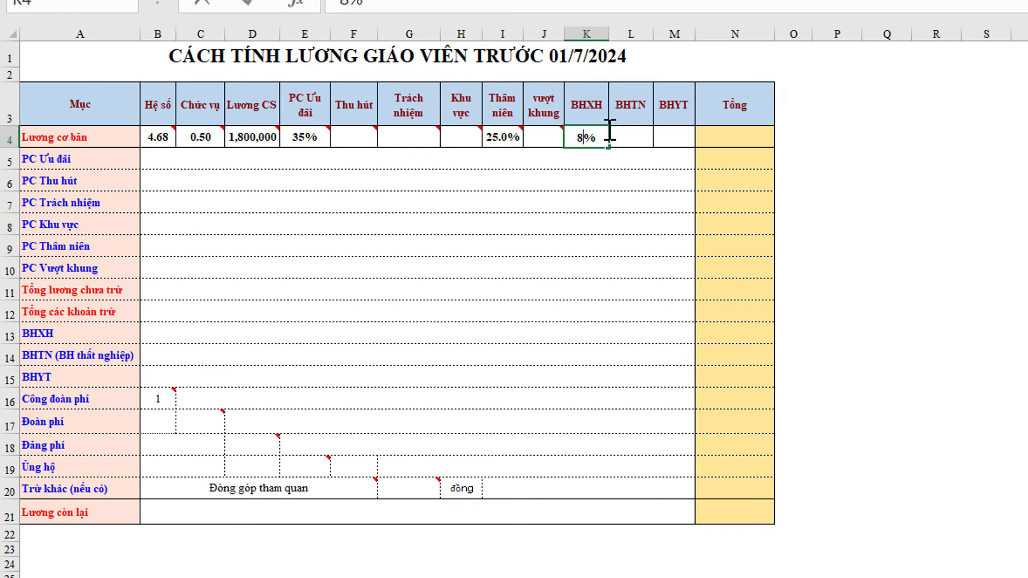
pyautogui.click(634, 143)
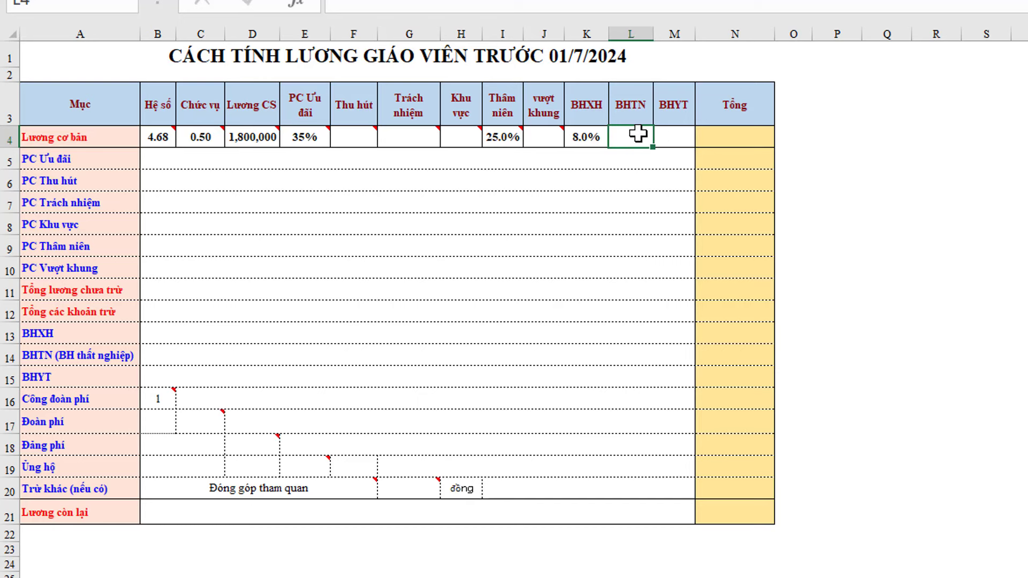
pyautogui.write('1%')
pyautogui.click(673, 136)
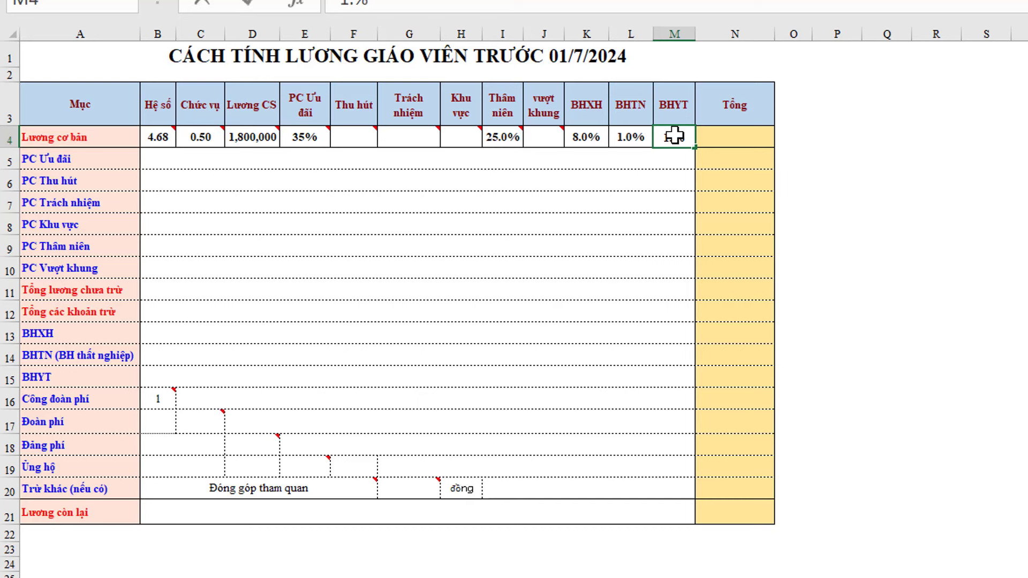
pyautogui.write('1.5%')
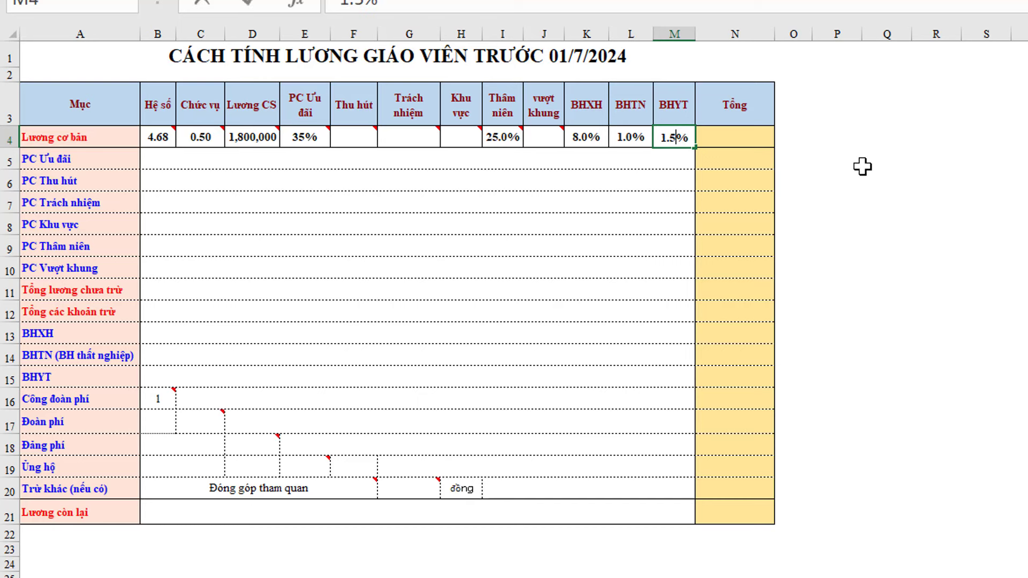
pyautogui.click(863, 165)
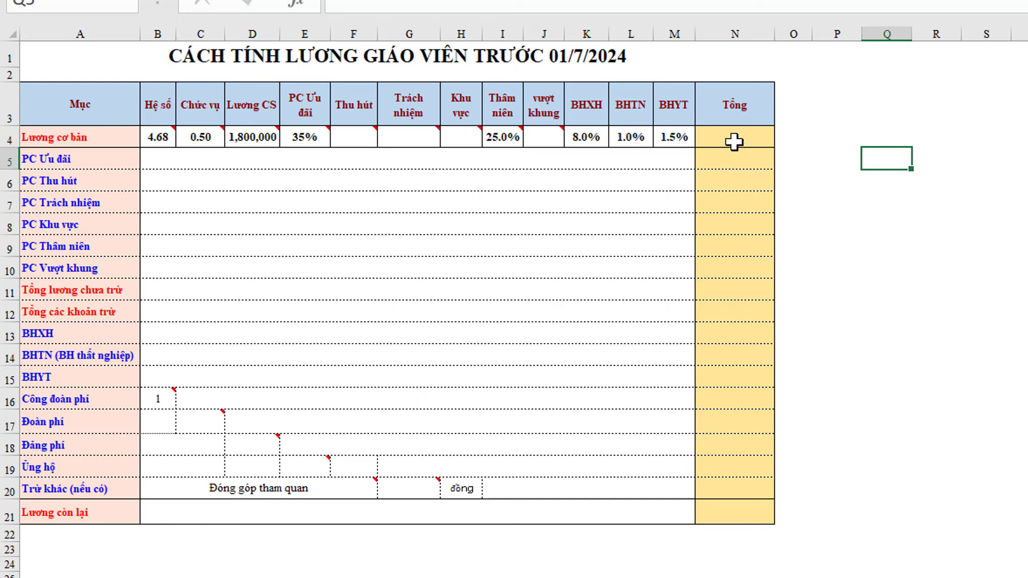
# - Calculate the Lương cơ bản total in N4 with the formula =sum(B4:C4)*D4
pyautogui.click(732, 142)
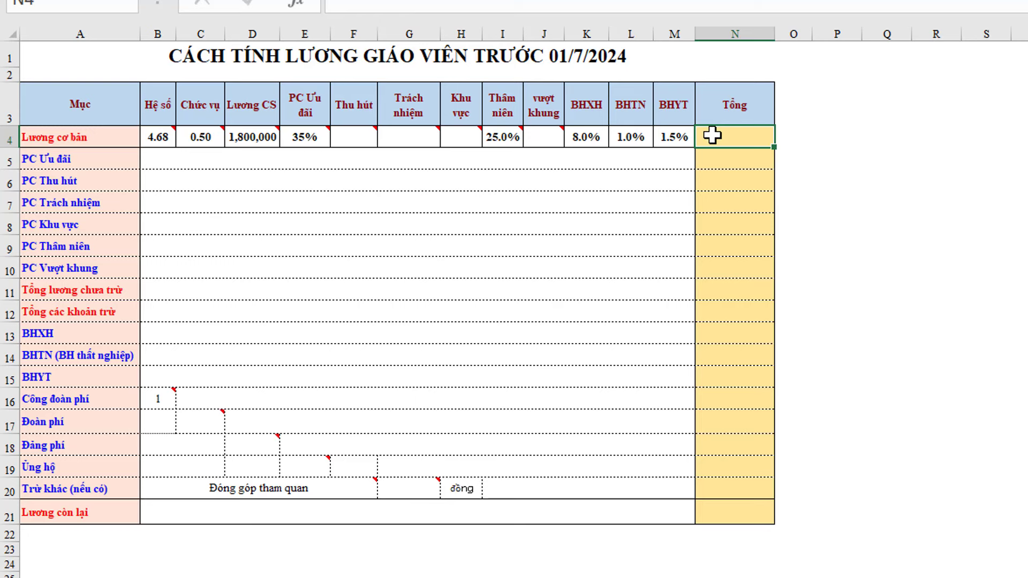
pyautogui.write('=s')
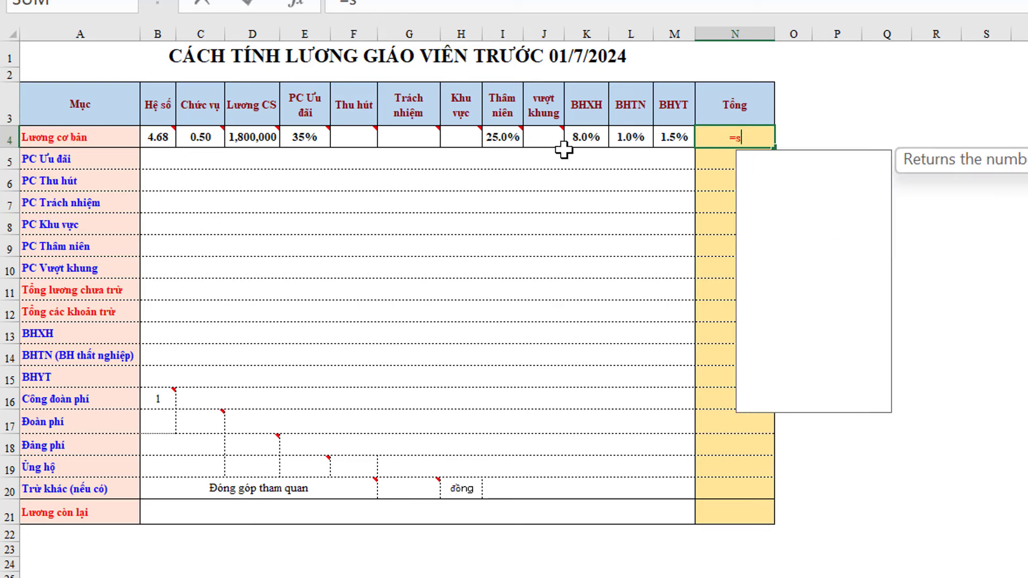
pyautogui.write('um(')
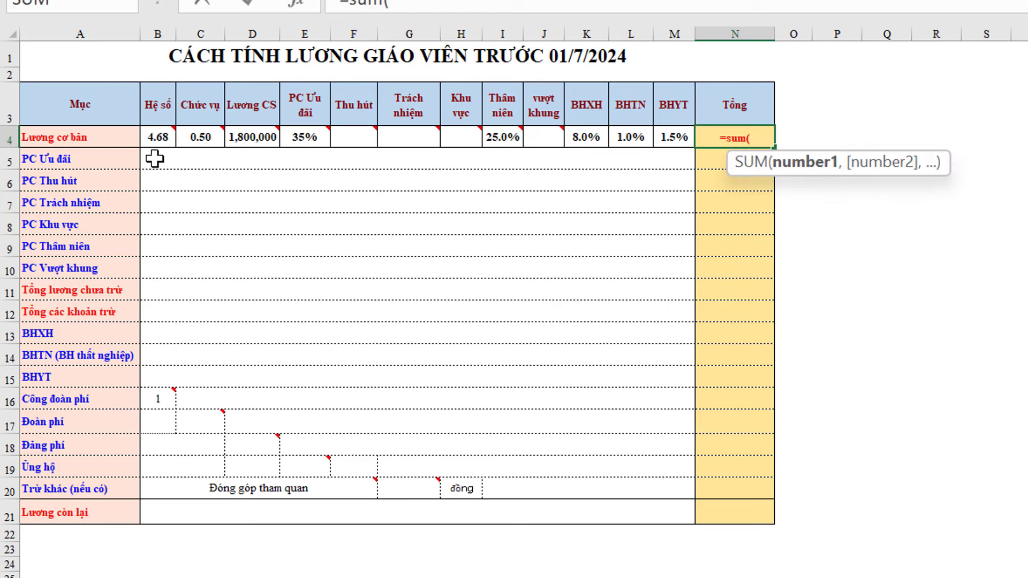
pyautogui.moveTo(159, 143); pyautogui.dragTo(187, 145)
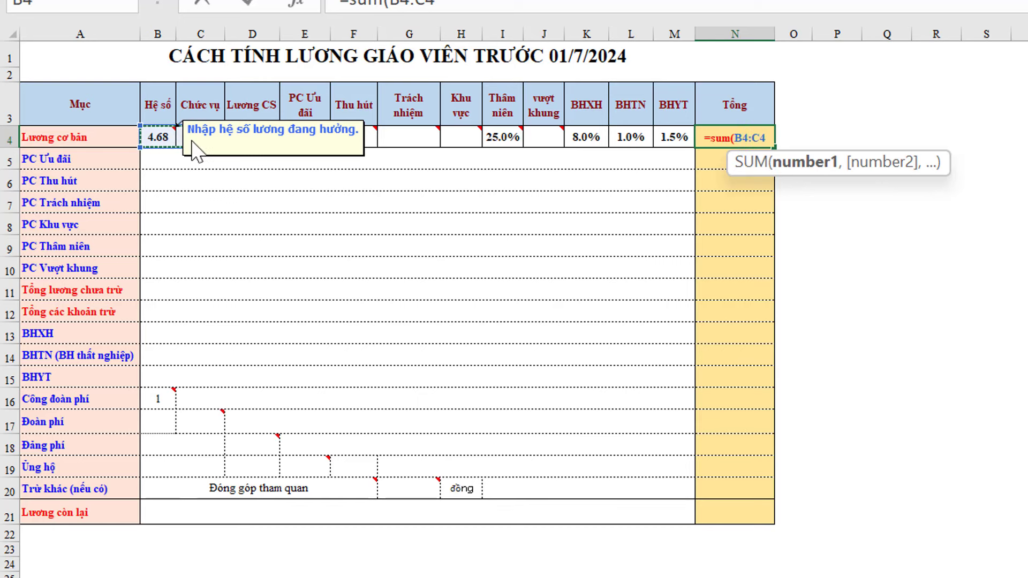
pyautogui.write(')')
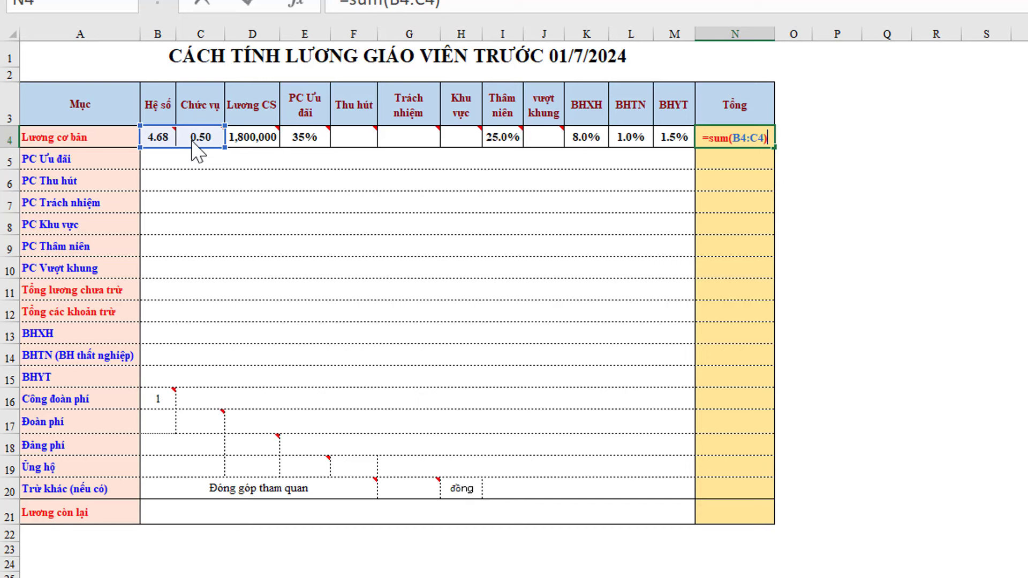
pyautogui.write('*')
pyautogui.click(220, 137)
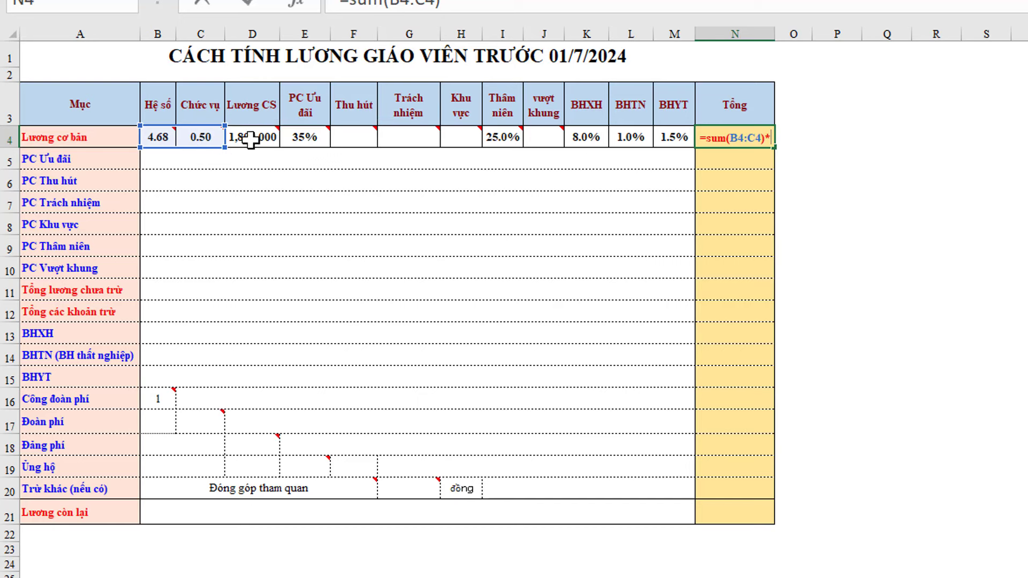
pyautogui.click(251, 139)
pyautogui.press('Return')
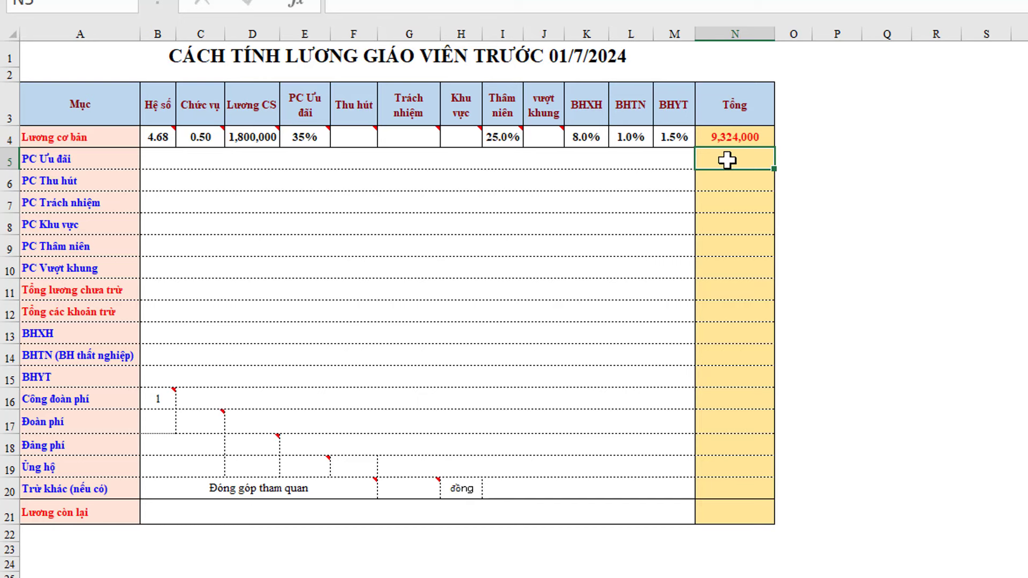
# - Calculate the PC Ưu đãi total in N5 with the formula =N4*E4
pyautogui.write('=')
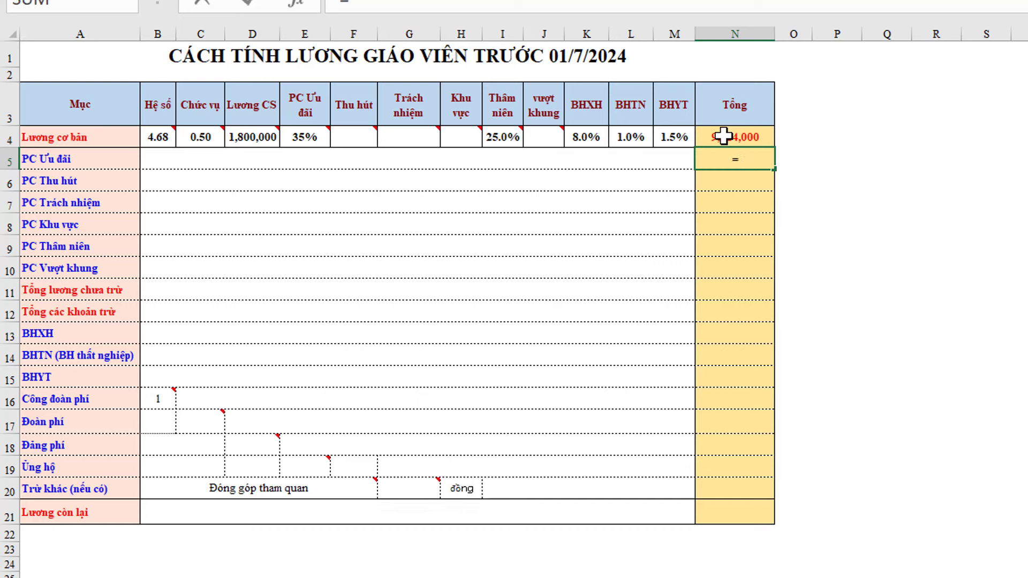
pyautogui.click(722, 136)
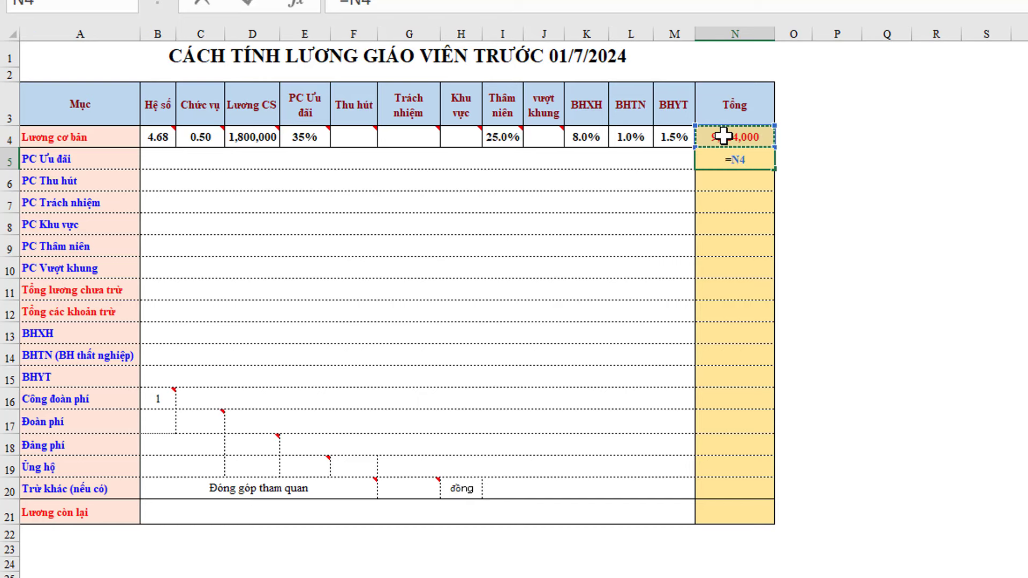
pyautogui.write('*')
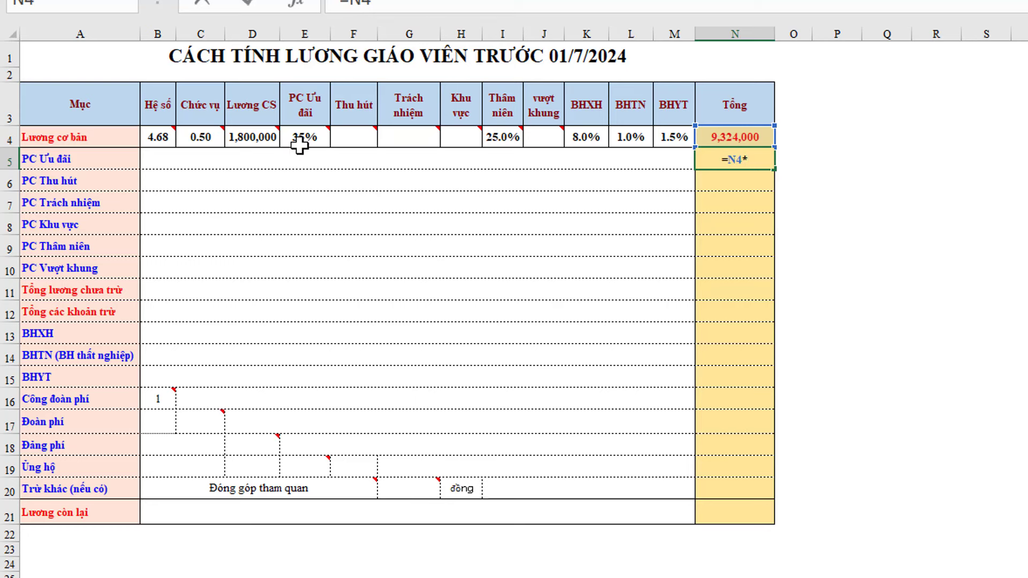
pyautogui.moveTo(295, 139)
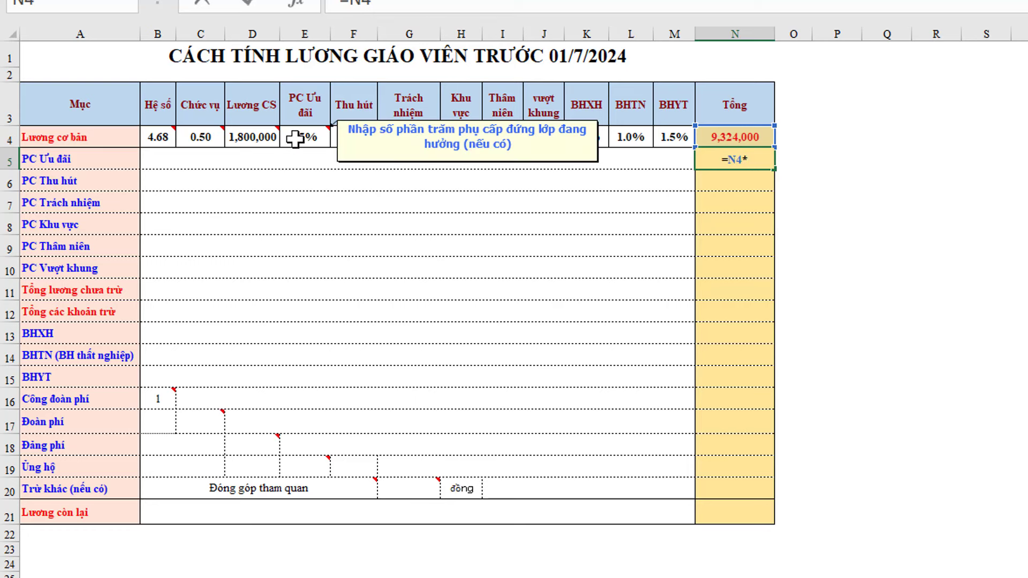
pyautogui.click(295, 139)
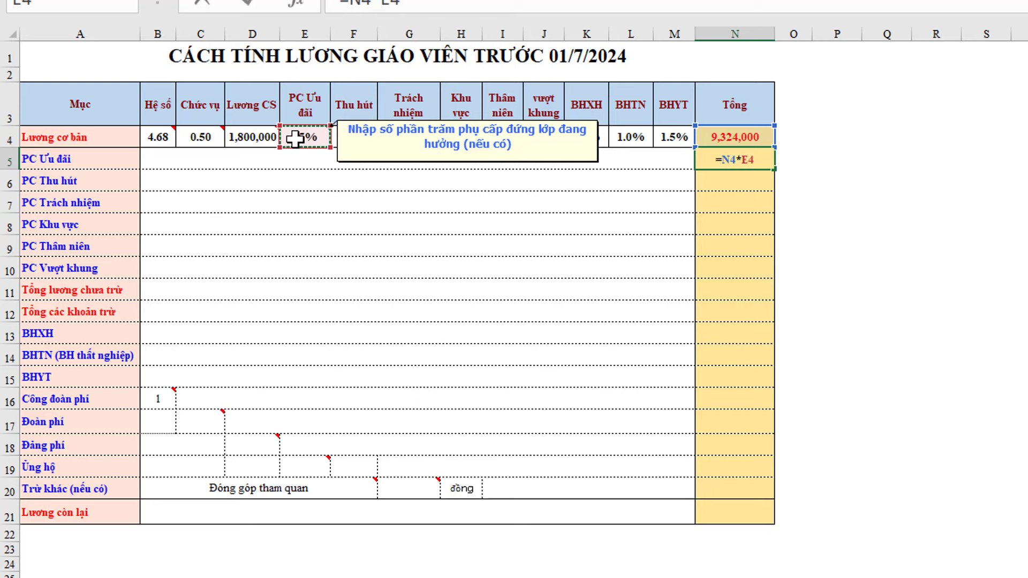
pyautogui.press('Return')
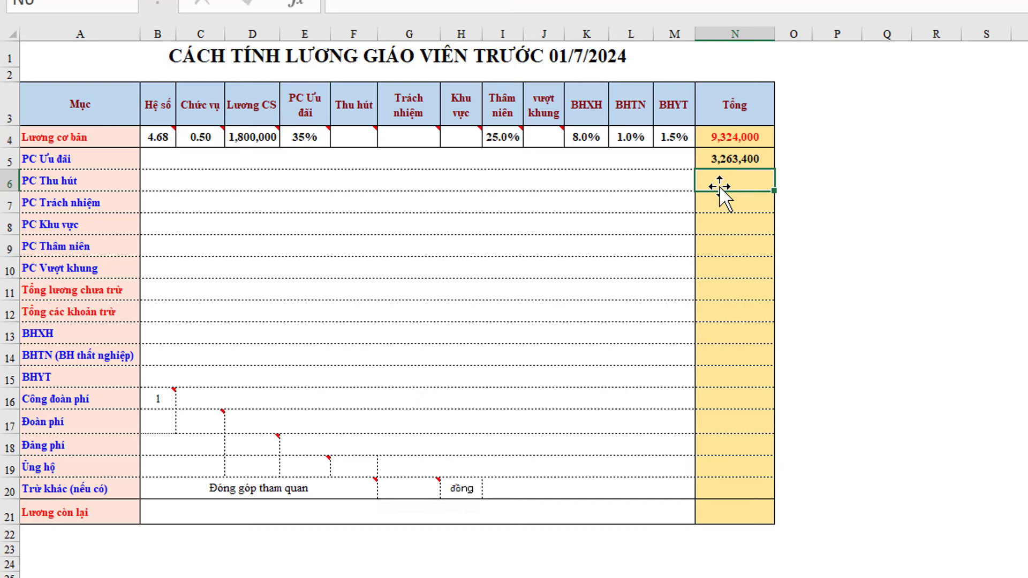
# - Calculate the PC Thu hút total in N6 with the formula =N4*F4
pyautogui.write('=')
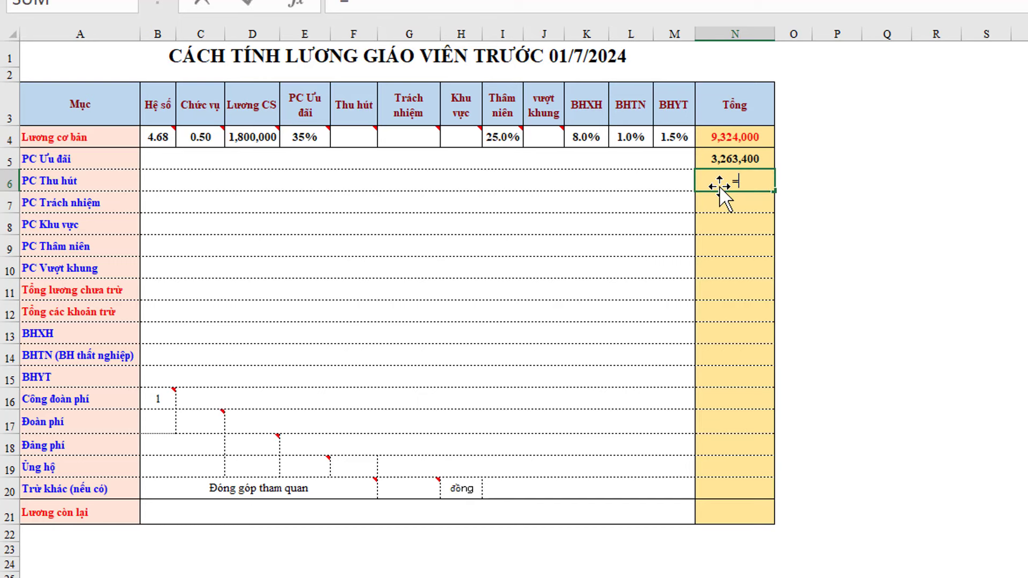
pyautogui.click(737, 138)
pyautogui.write('*')
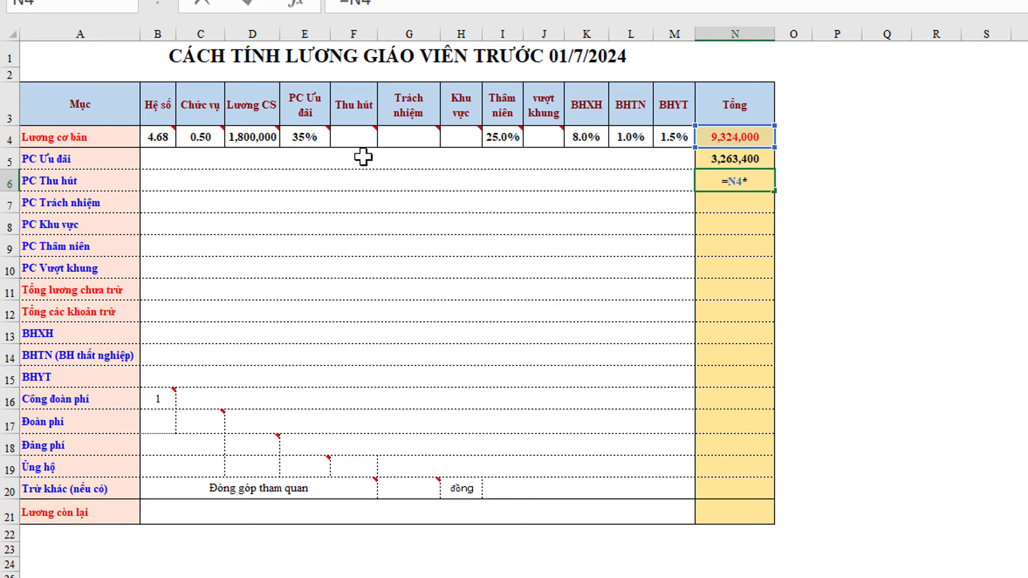
pyautogui.moveTo(352, 138)
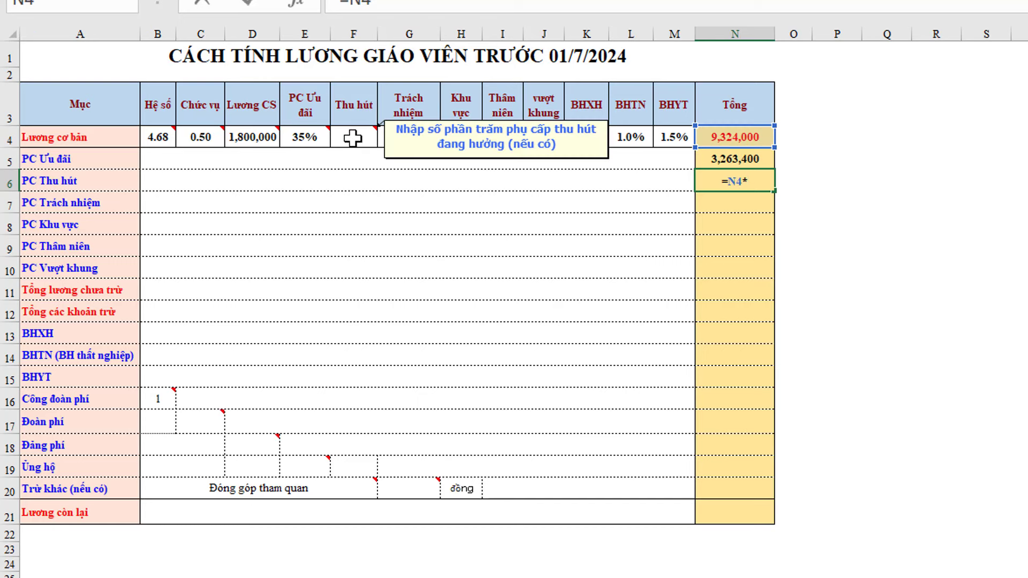
pyautogui.click(352, 138)
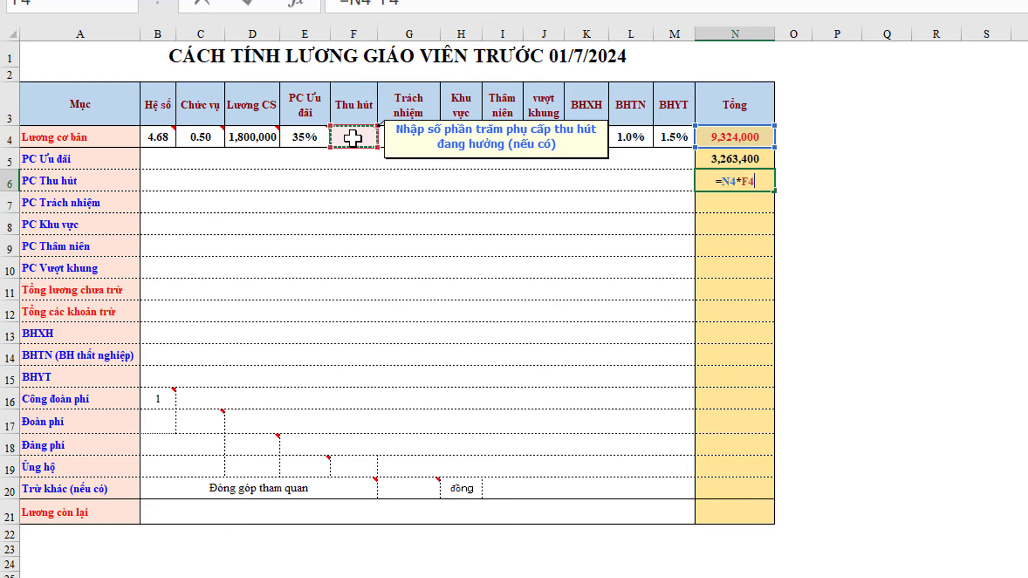
pyautogui.press('Return')
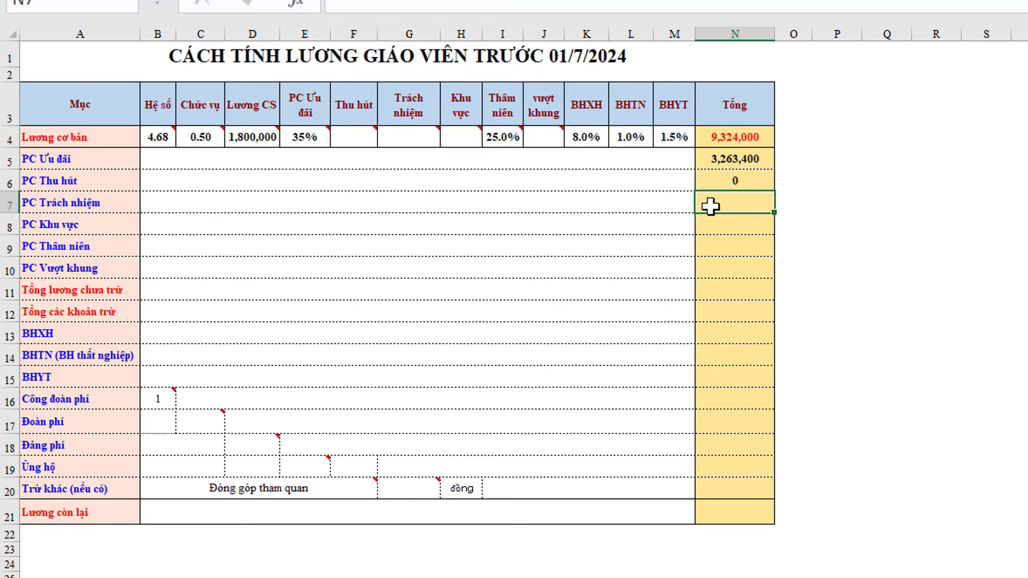
# - Calculate the PC Trách nhiệm total in N7 with the formula =D4*G4
pyautogui.write('=')
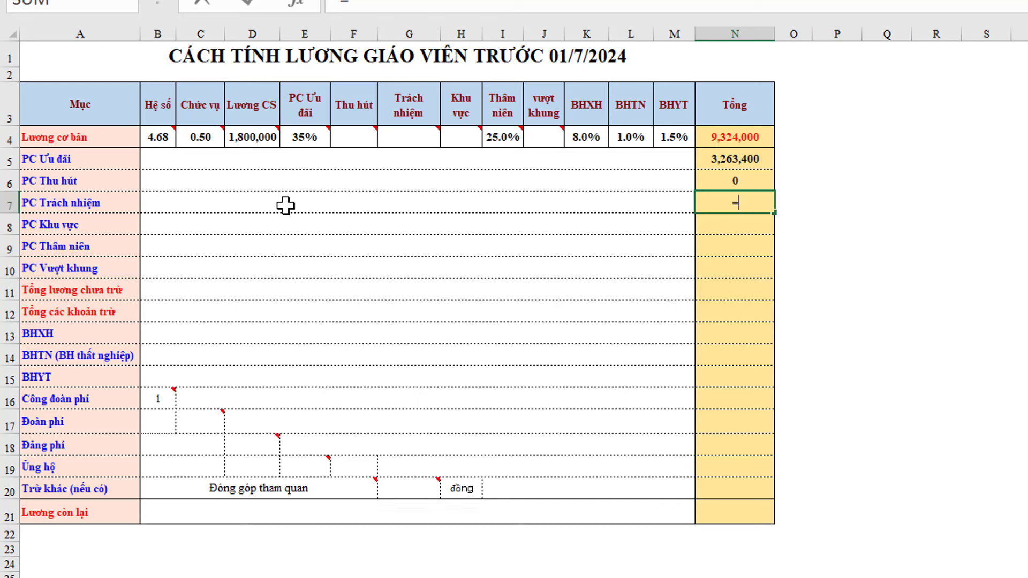
pyautogui.moveTo(252, 136)
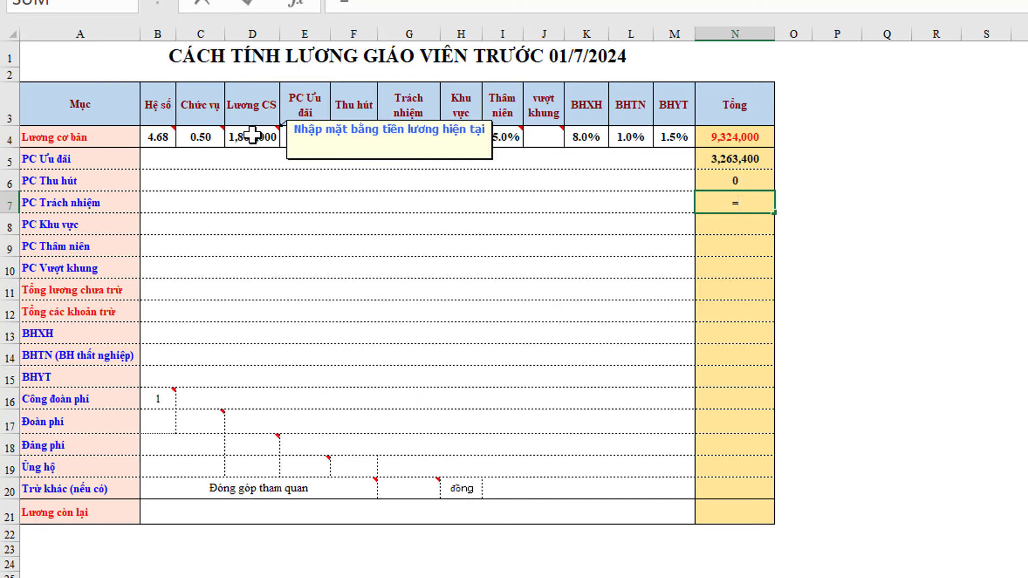
pyautogui.click(252, 137)
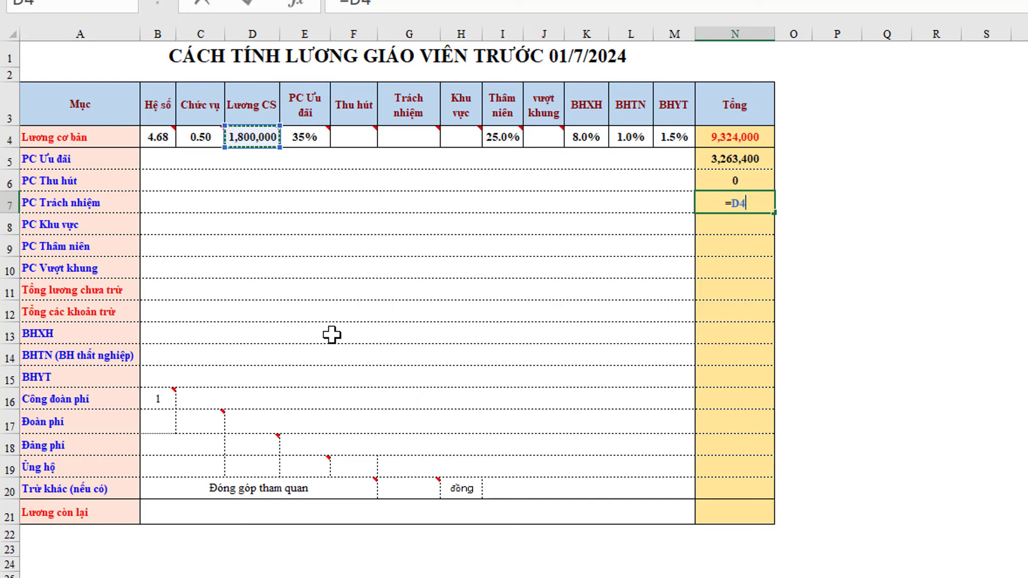
pyautogui.write('*')
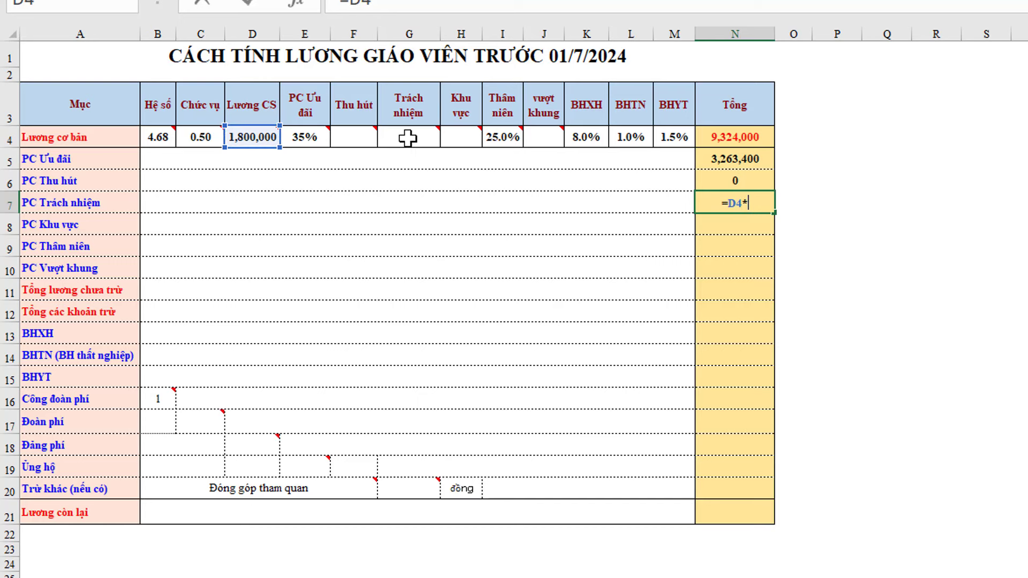
pyautogui.moveTo(408, 138)
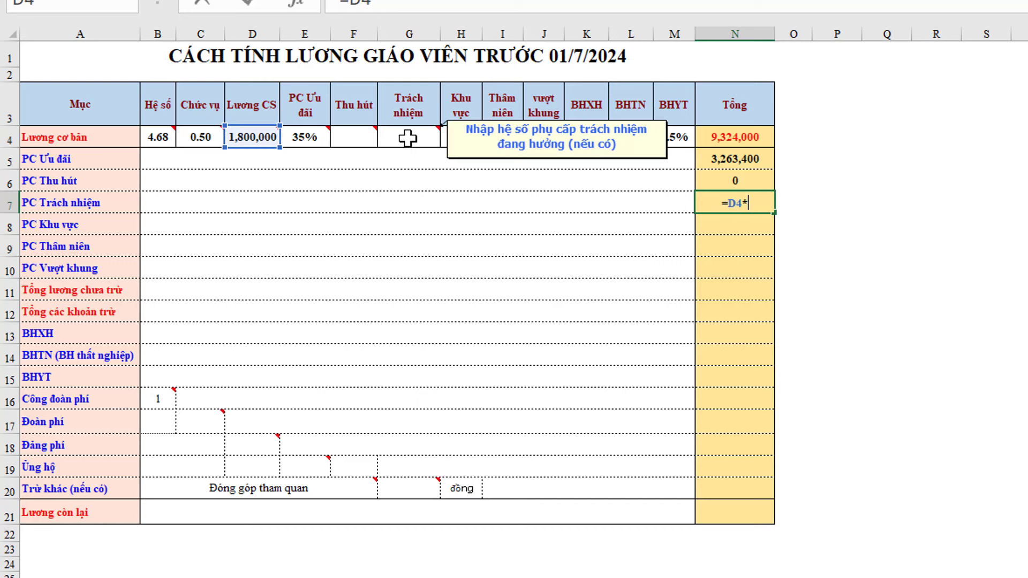
pyautogui.click(407, 138)
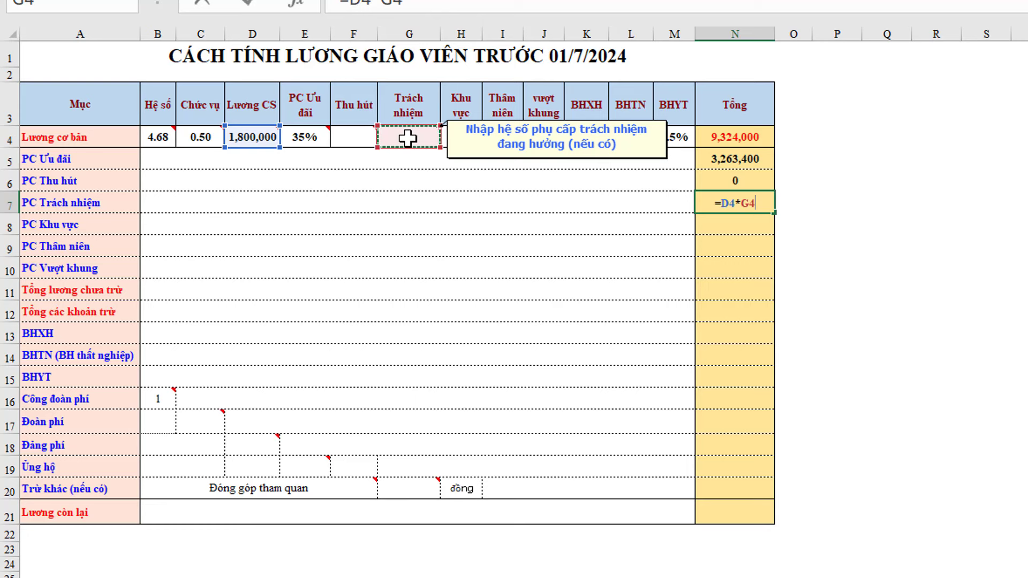
pyautogui.press('Return')
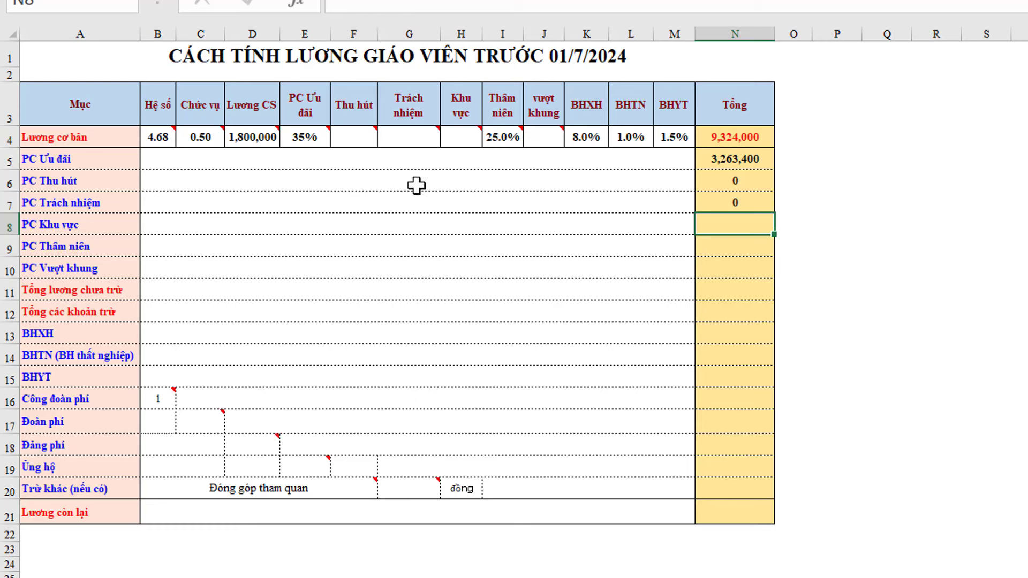
# - Calculate the PC Khu vực total in N8 by multiplying the Lương CS in D4 by the Khu vực coefficient in H4
pyautogui.write('=')
pyautogui.click(257, 135)
pyautogui.write('*')
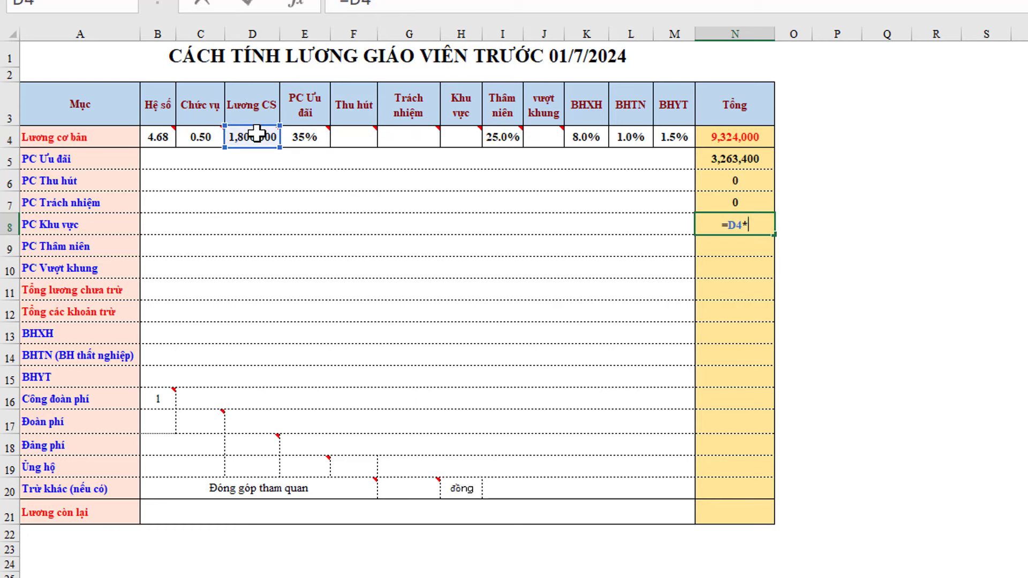
pyautogui.click(456, 136)
pyautogui.press('Return')
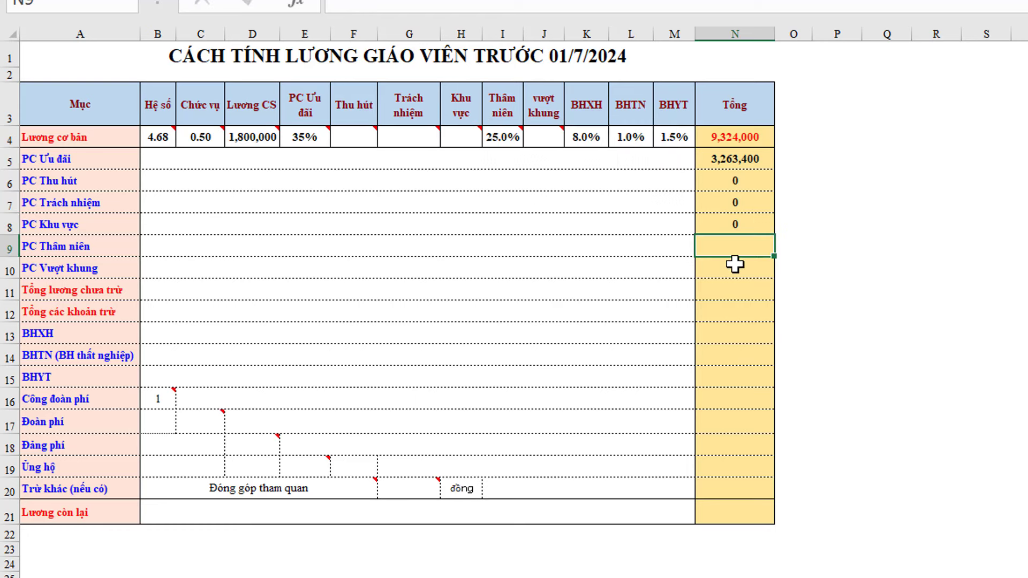
# - Calculate the PC Thâm niên total in N9 by multiplying the base pay in N4 by the Thâm niên rate in I4
pyautogui.write('=')
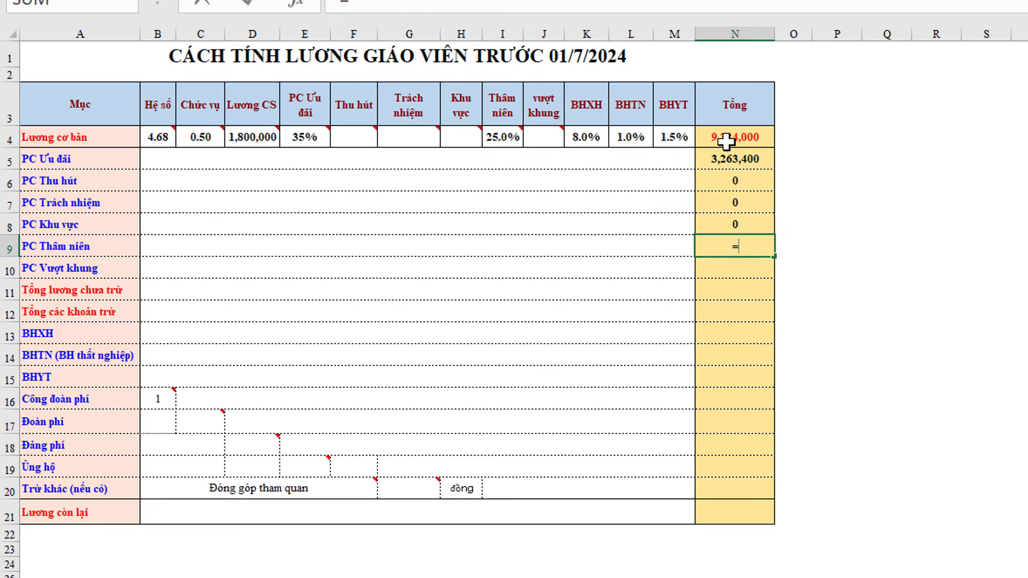
pyautogui.click(725, 137)
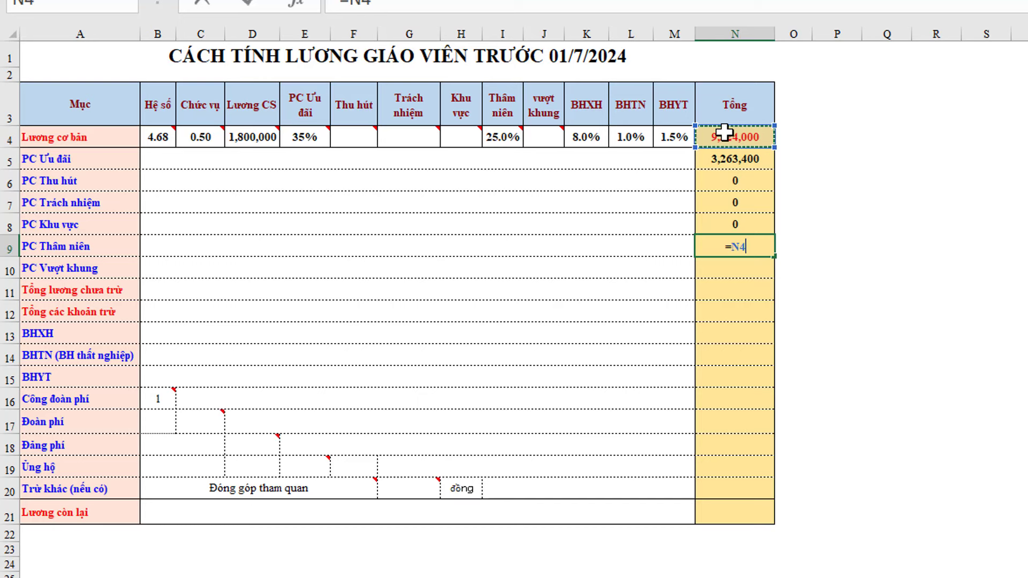
pyautogui.write('*')
pyautogui.click(496, 139)
pyautogui.press('Return')
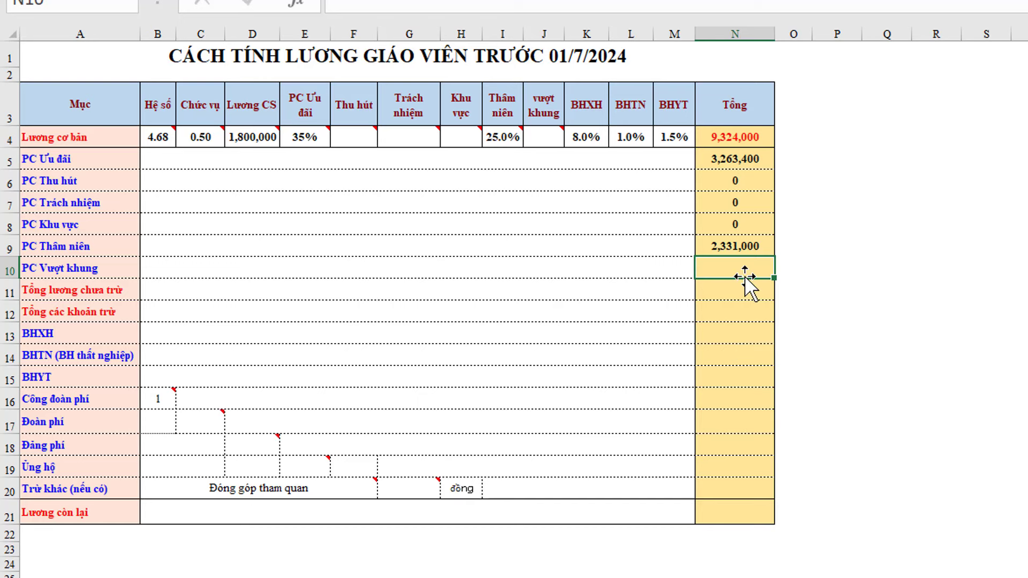
# - Calculate the PC Vượt khung total in N10 with the formula =N4*J4
pyautogui.write('=')
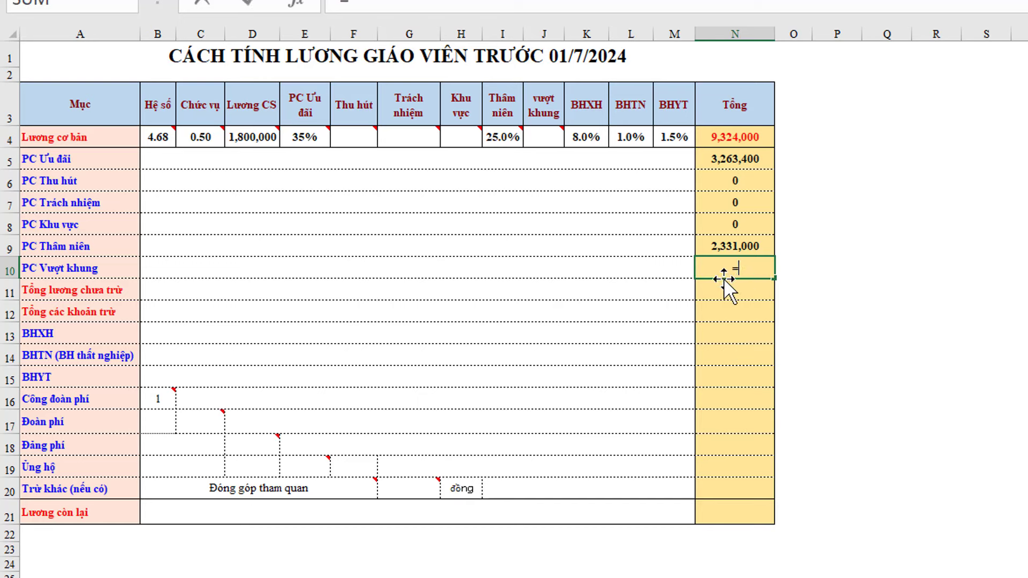
pyautogui.click(731, 138)
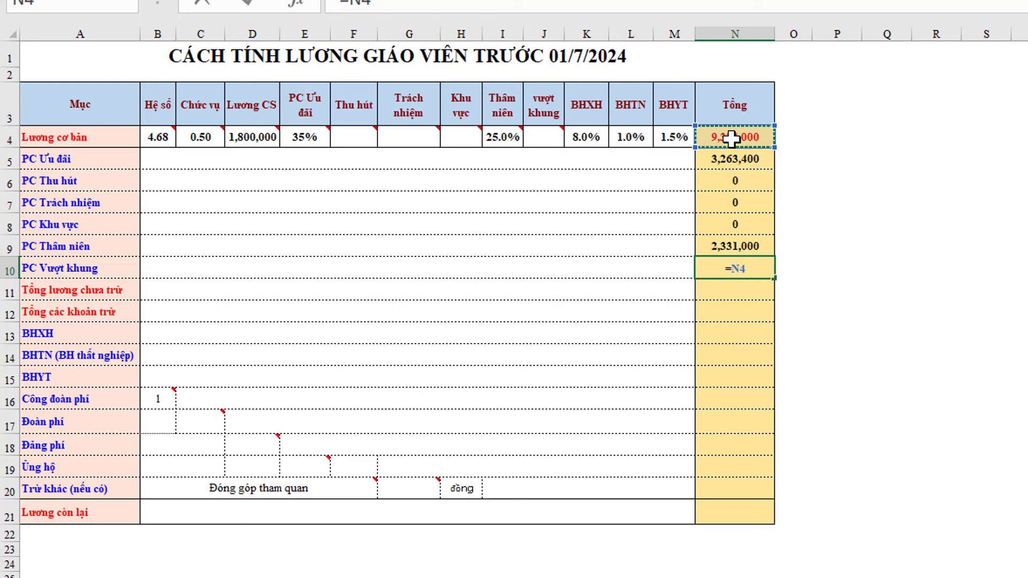
pyautogui.write('*')
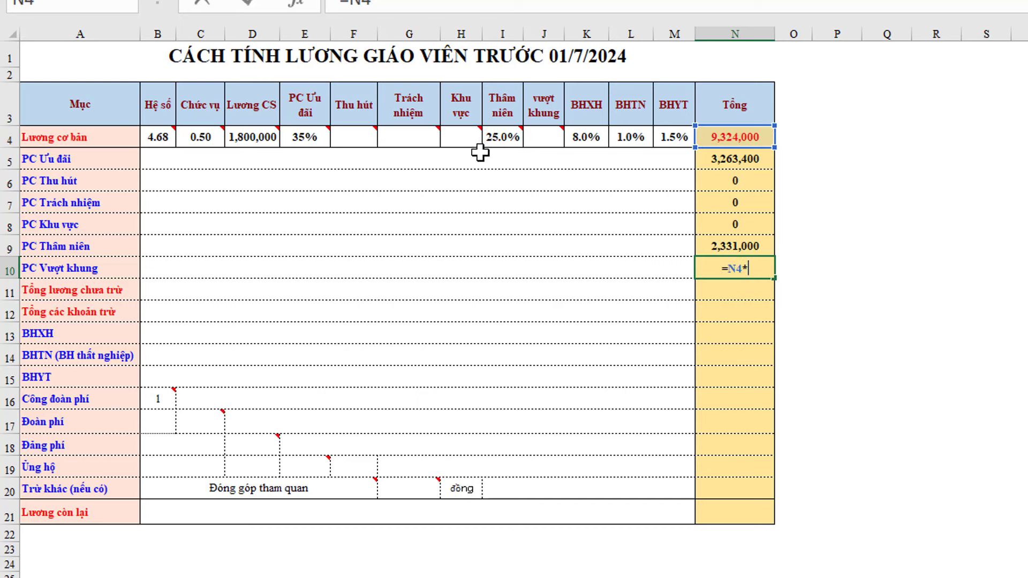
pyautogui.click(545, 136)
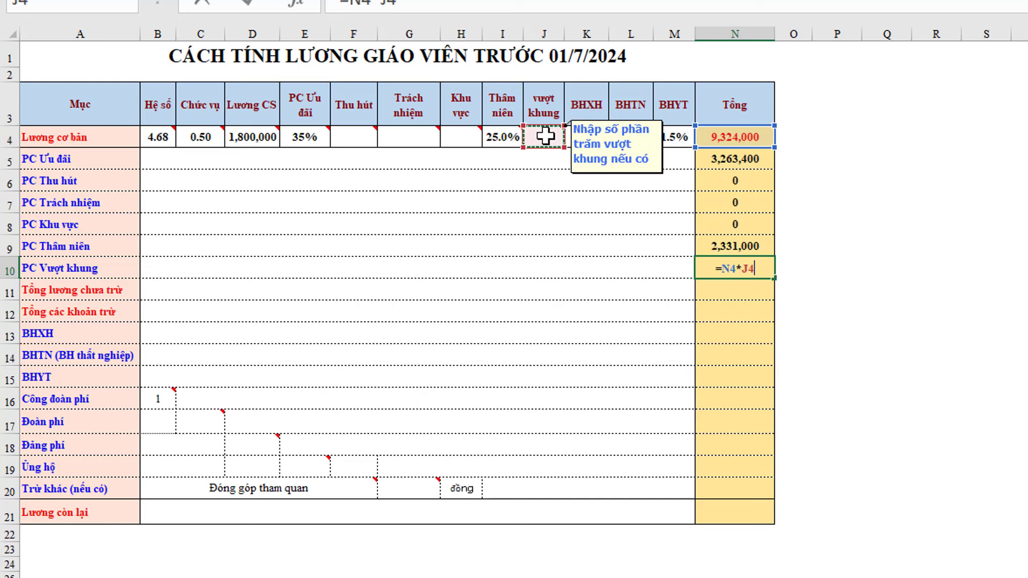
pyautogui.press('Return')
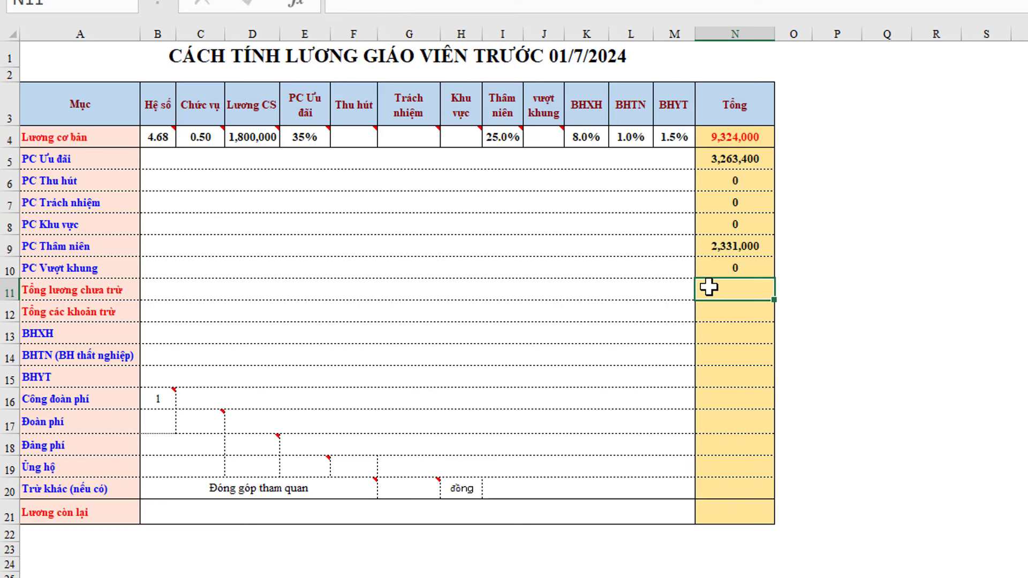
# - Calculate the Tổng lương chưa trừ in N11 by summing the base pay and allowances in N4:N10
pyautogui.write('=sum(')
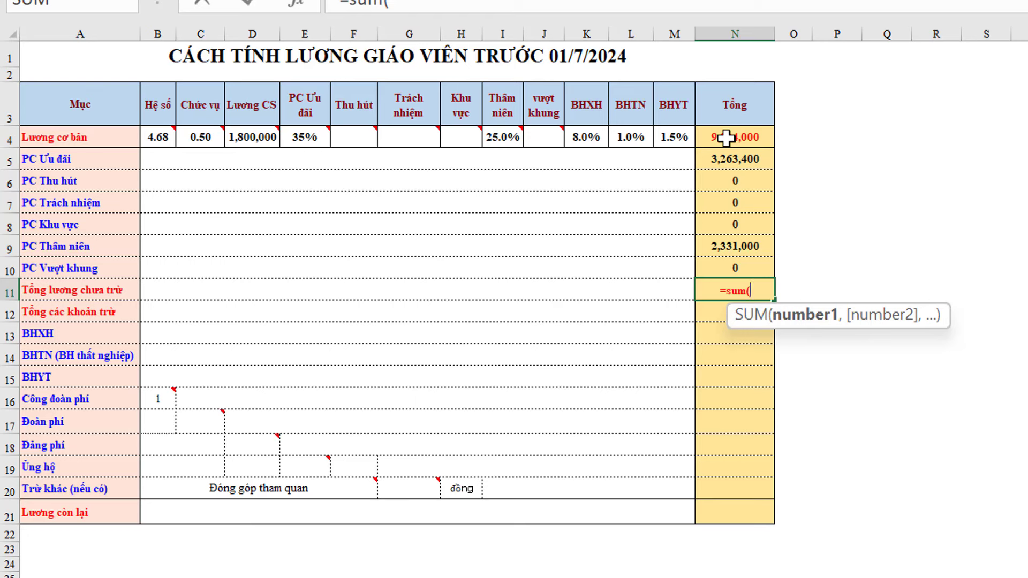
pyautogui.moveTo(726, 138); pyautogui.dragTo(729, 259)
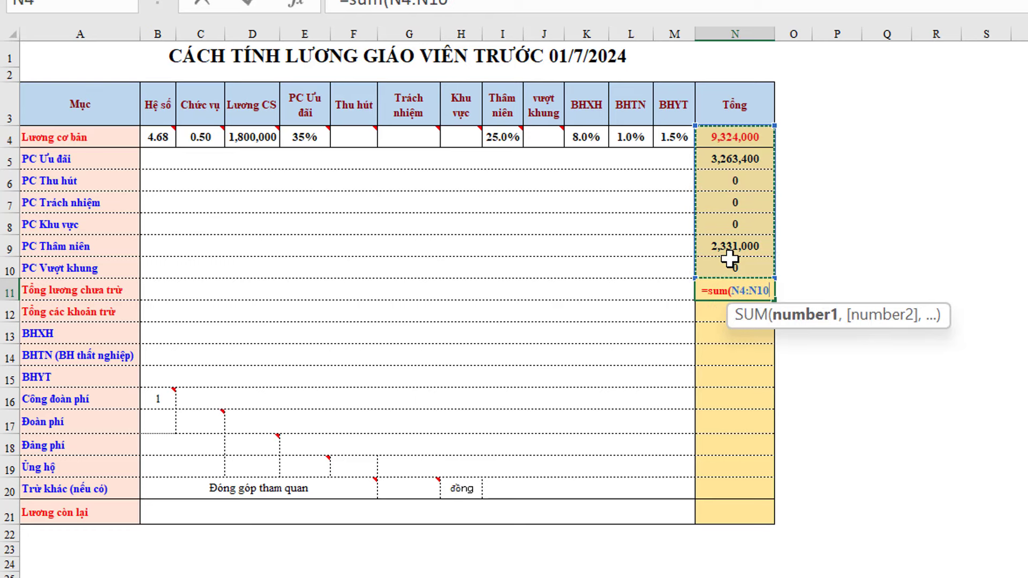
pyautogui.press('Return')
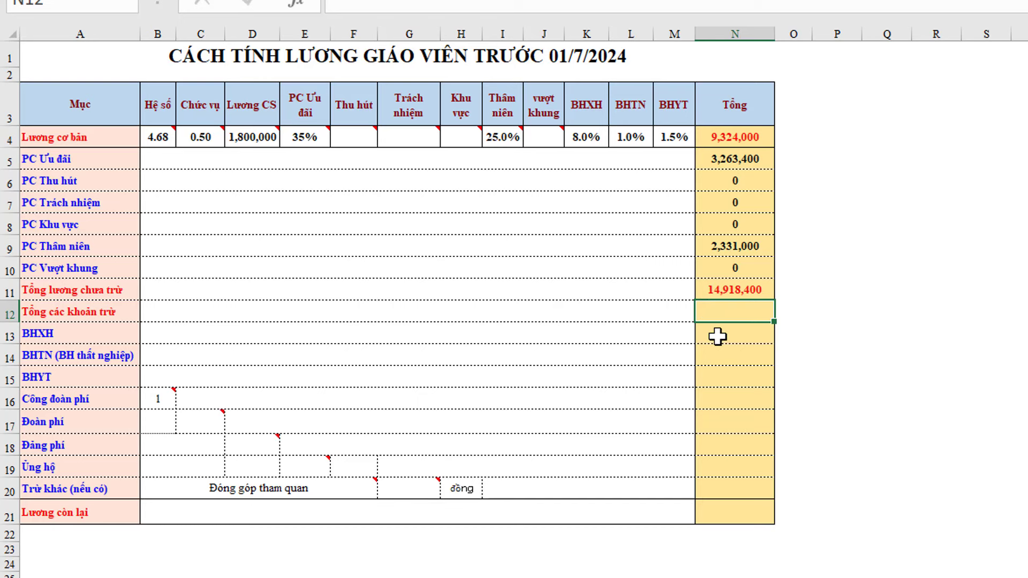
# - Calculate the BHXH deduction in N13 with the formula =N4*K4
pyautogui.click(756, 336)
pyautogui.write('=')
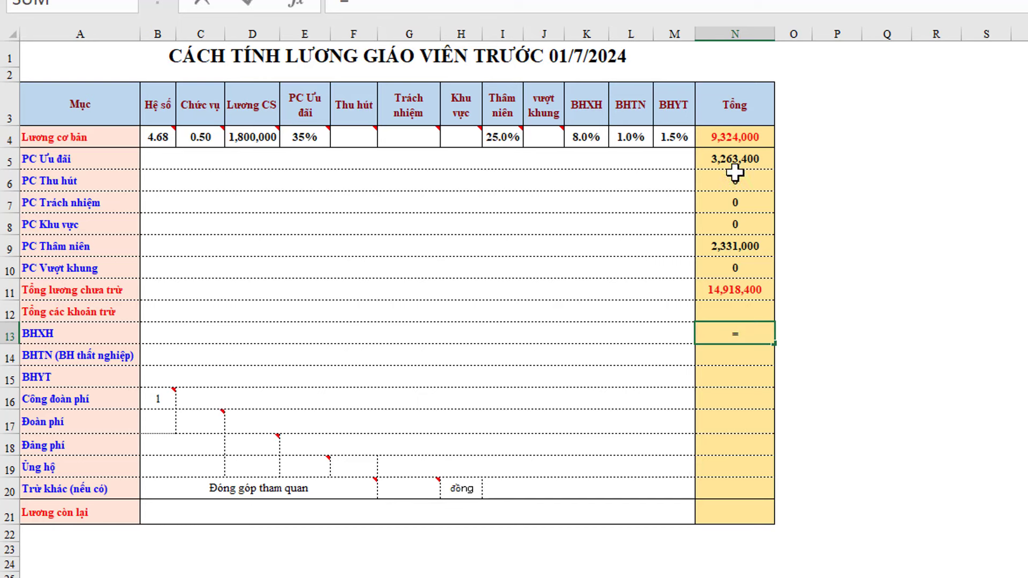
pyautogui.click(739, 135)
pyautogui.write('*')
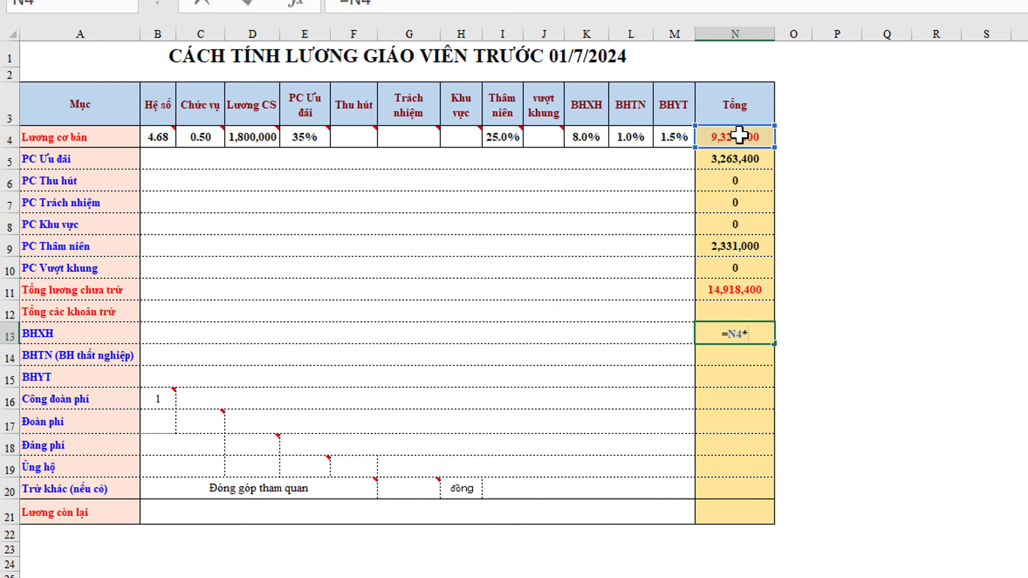
pyautogui.click(582, 137)
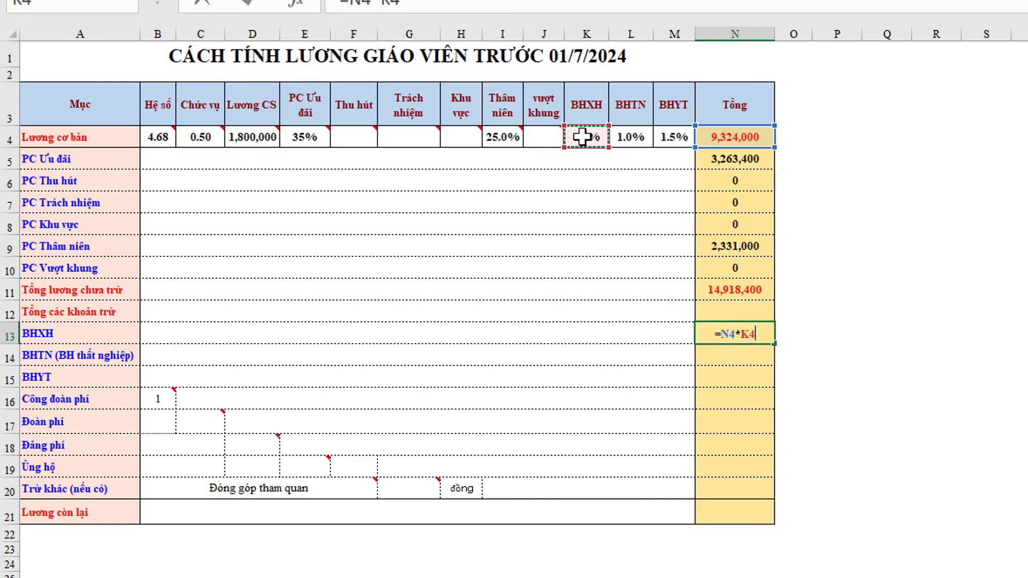
pyautogui.press('Return')
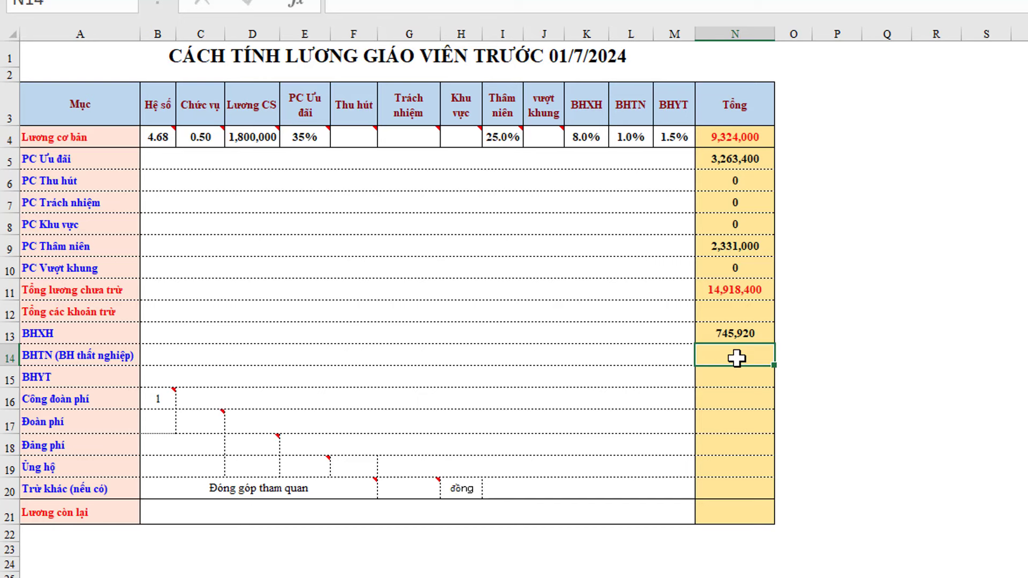
# - Calculate the BHTN deduction in N14 with the formula =N4*L4
pyautogui.write('=')
pyautogui.click(735, 139)
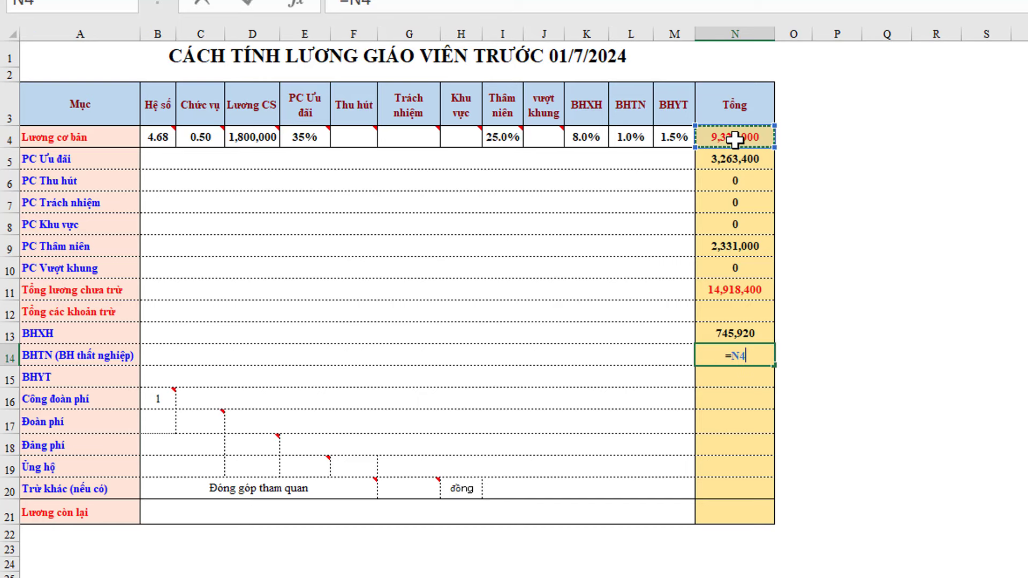
pyautogui.write('*')
pyautogui.click(622, 143)
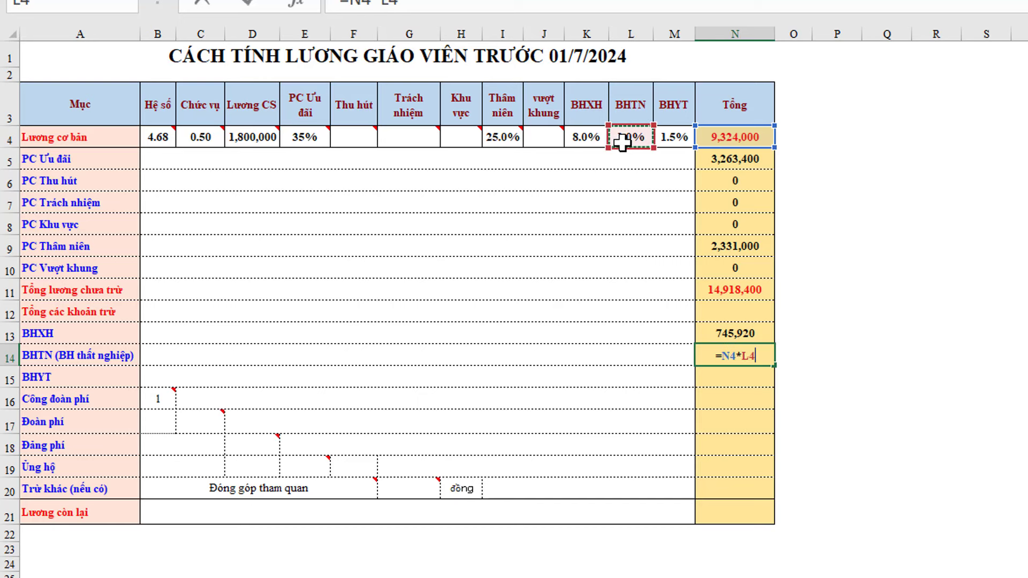
pyautogui.press('Return')
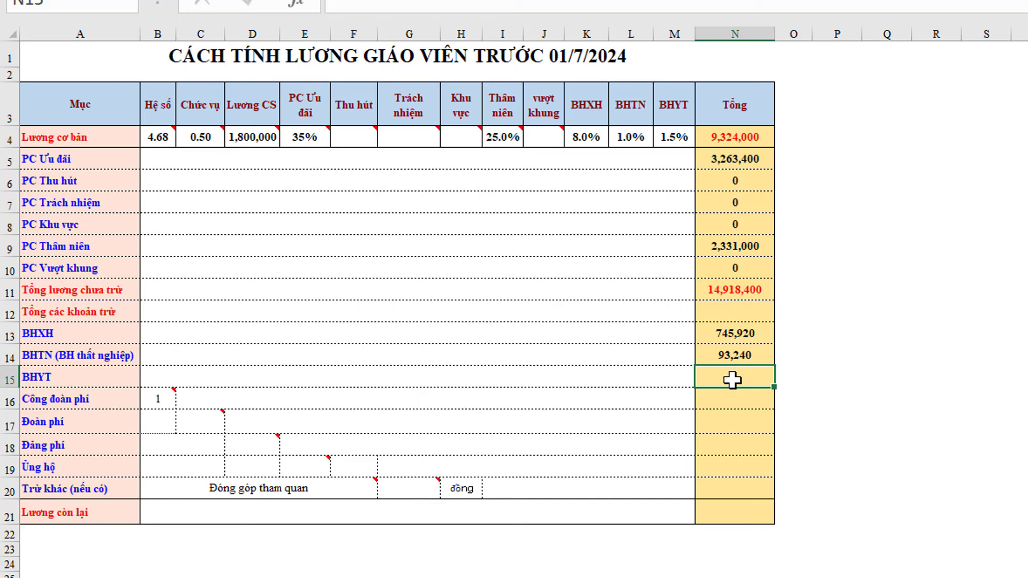
# - Calculate the BHYT deduction in N15 by multiplying the base pay in N4 by the BHYT rate in M4
pyautogui.write('+')
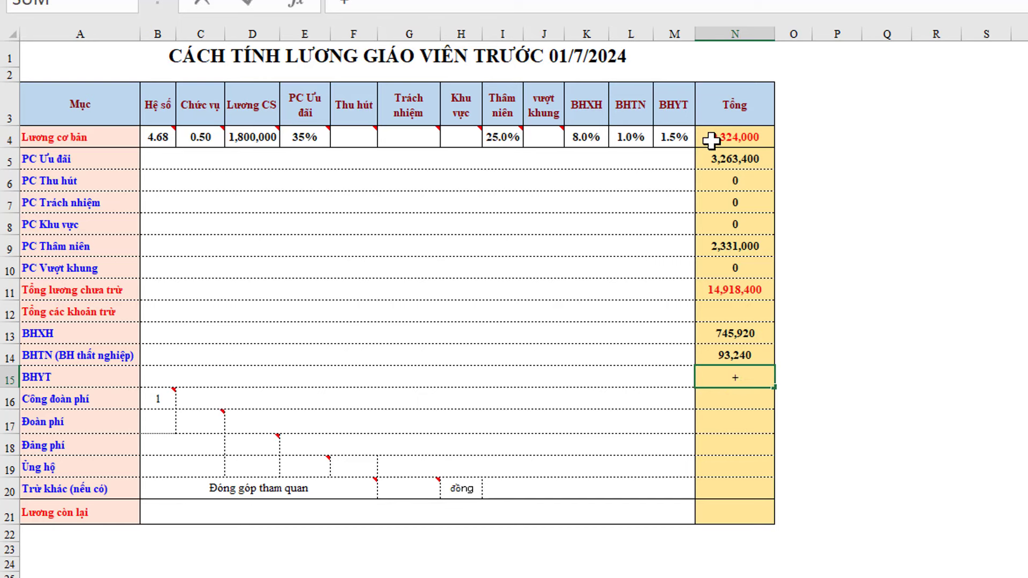
pyautogui.click(711, 139)
pyautogui.write('*')
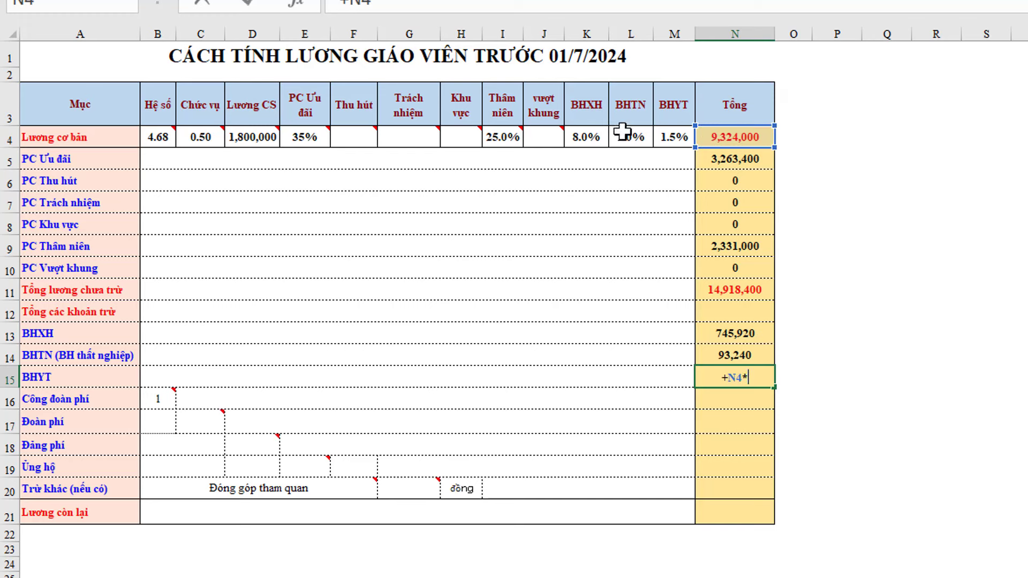
pyautogui.click(665, 135)
pyautogui.press('Return')
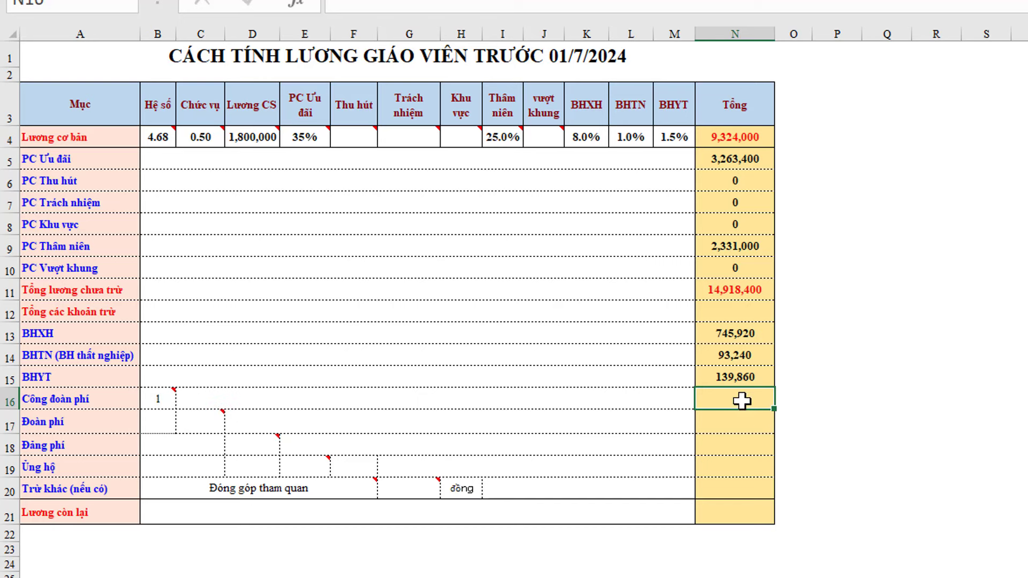
# - Calculate the Công đoàn phí deduction in N16 with the formula =B16*N4/100
pyautogui.write('=')
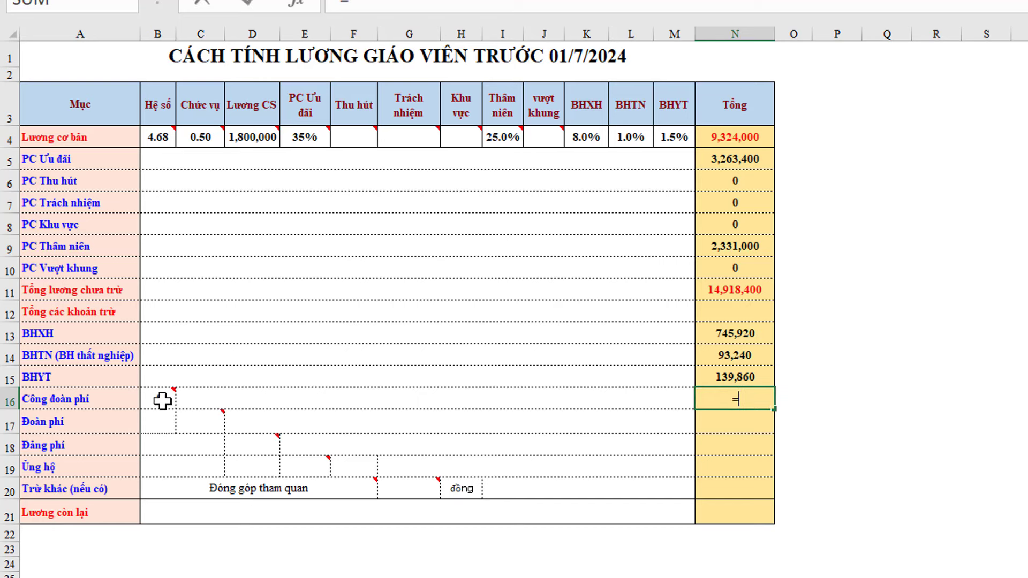
pyautogui.click(164, 399)
pyautogui.write('*')
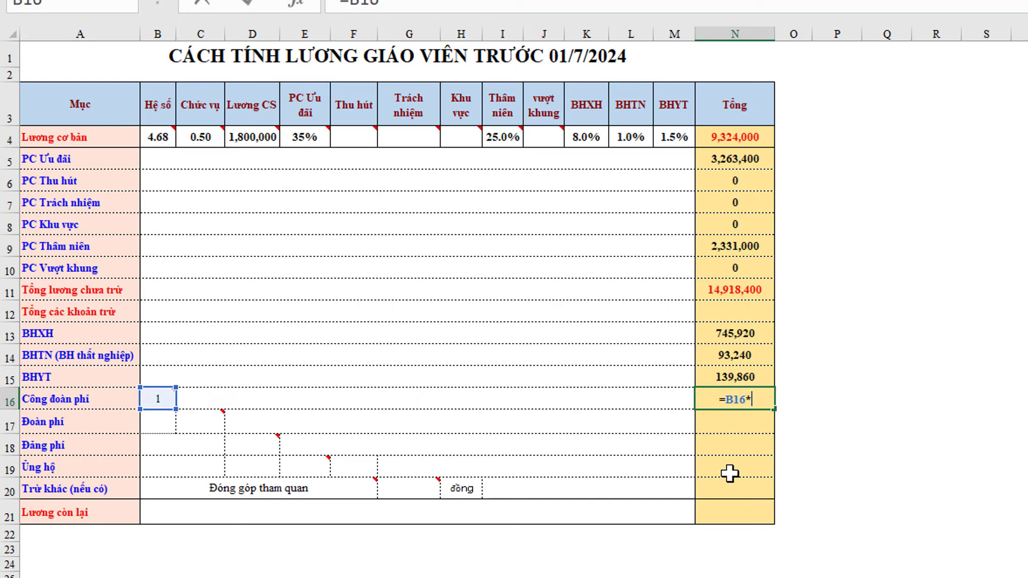
pyautogui.click(711, 135)
pyautogui.write('/100')
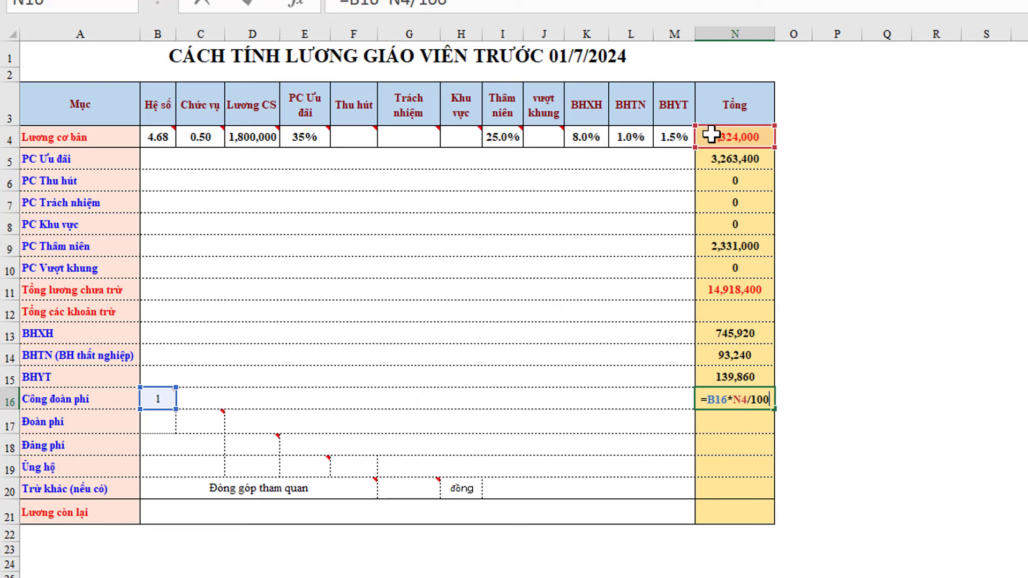
pyautogui.press('Return')
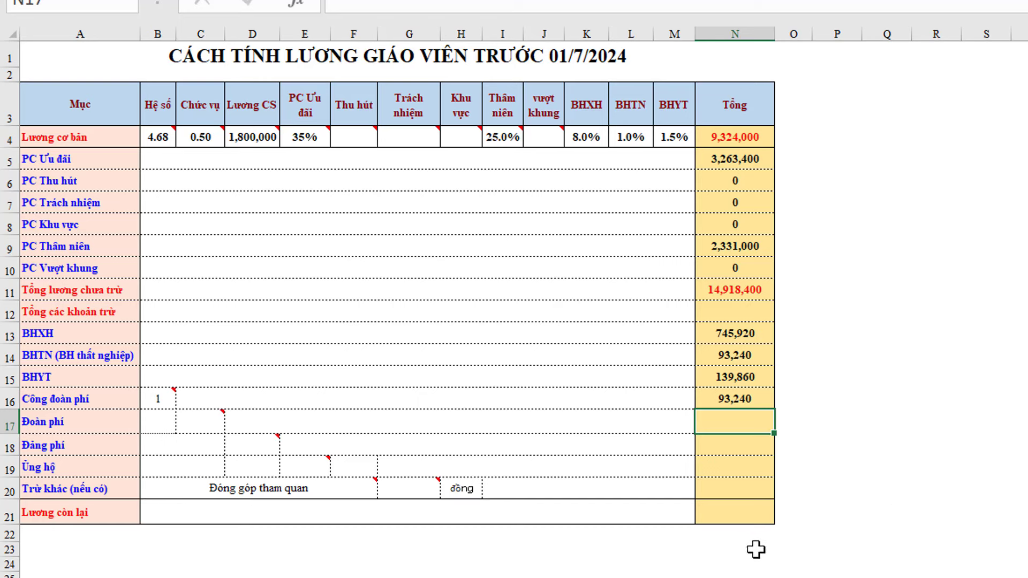
# - Calculate the Tổng các khoản trừ in N12 by summing the deductions in N13:N20
pyautogui.click(700, 309)
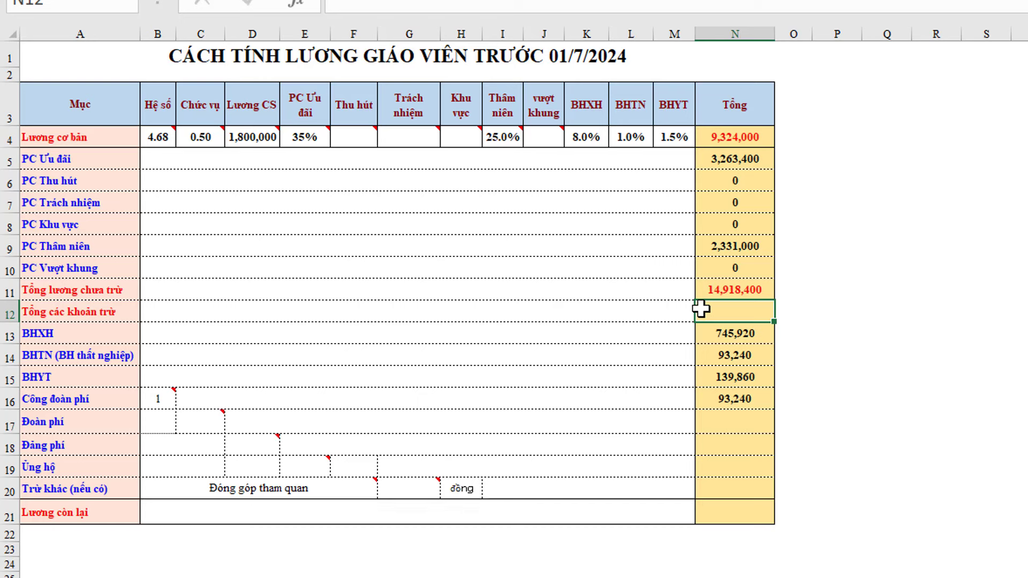
pyautogui.write('=sum(')
pyautogui.moveTo(712, 334); pyautogui.dragTo(721, 483)
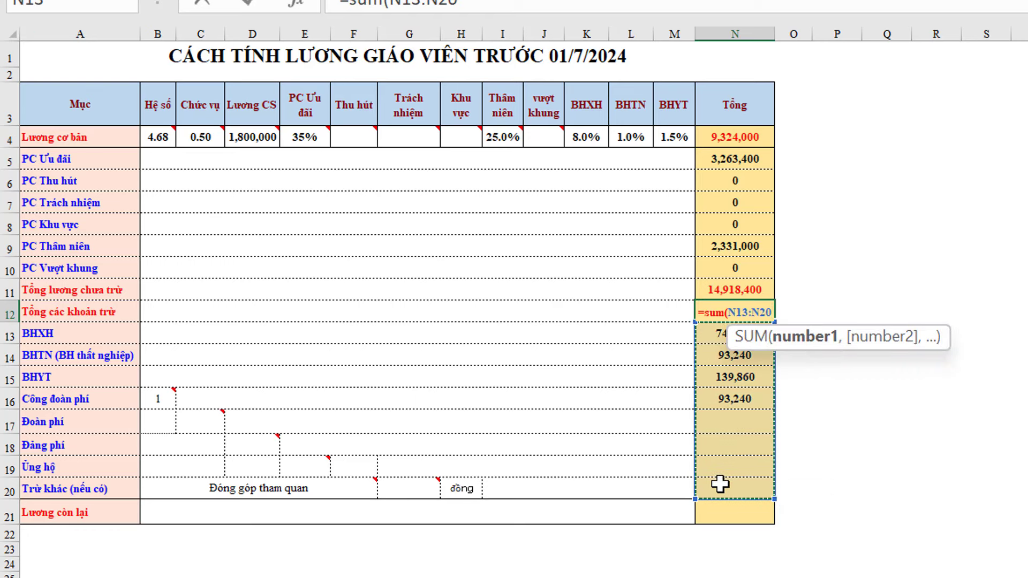
pyautogui.press('Return')
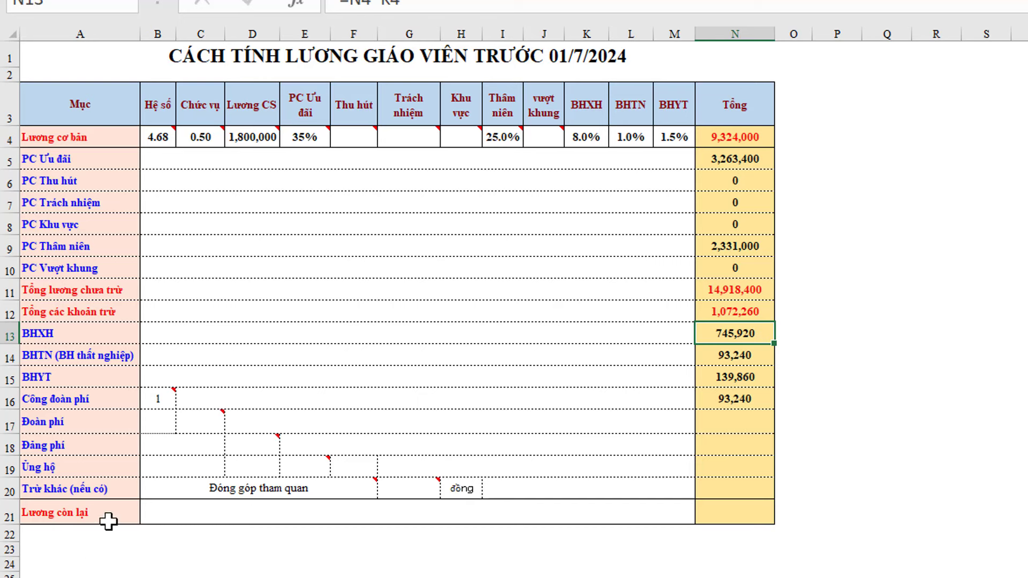
# - Calculate the Lương còn lại in N21 by subtracting the total deductions in N12 from the gross pay in N11
pyautogui.click(744, 513)
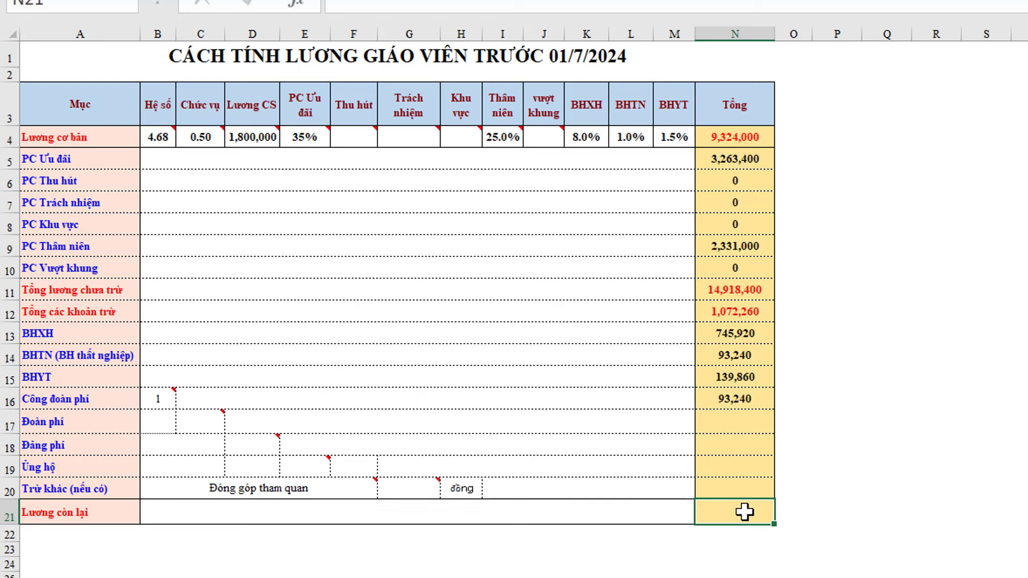
pyautogui.write('=')
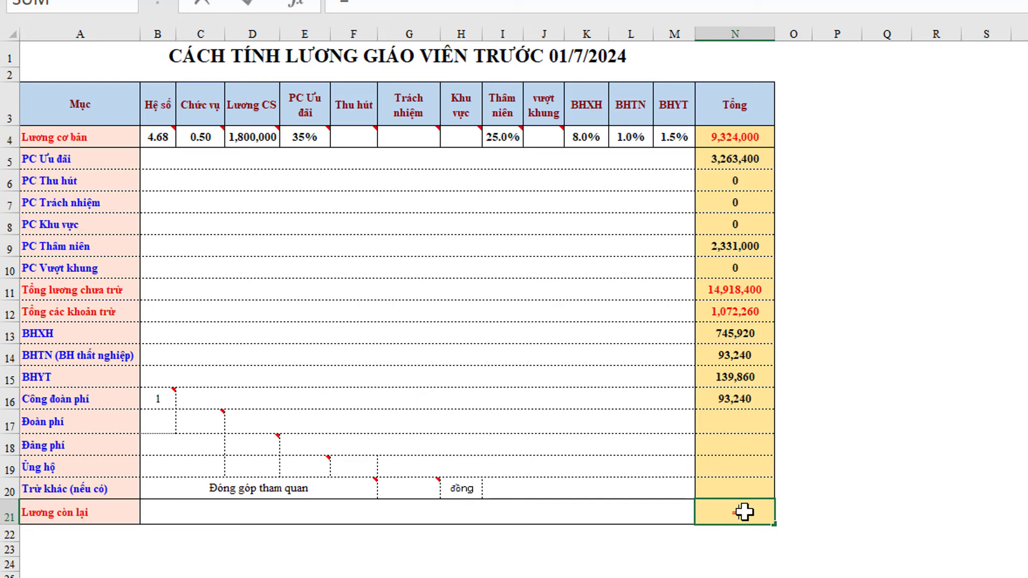
pyautogui.click(724, 291)
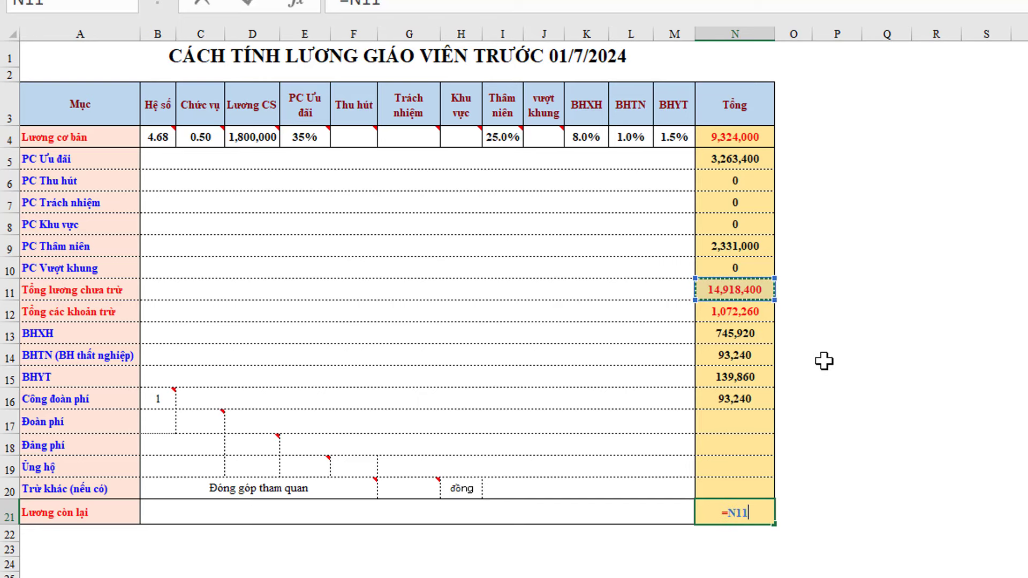
pyautogui.write('-')
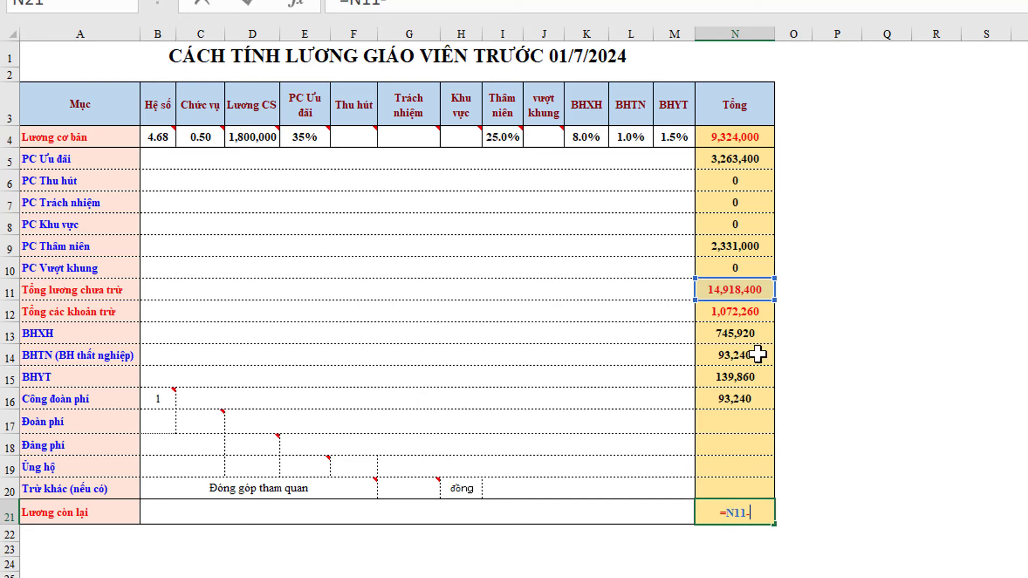
pyautogui.click(728, 316)
pyautogui.press('Return')
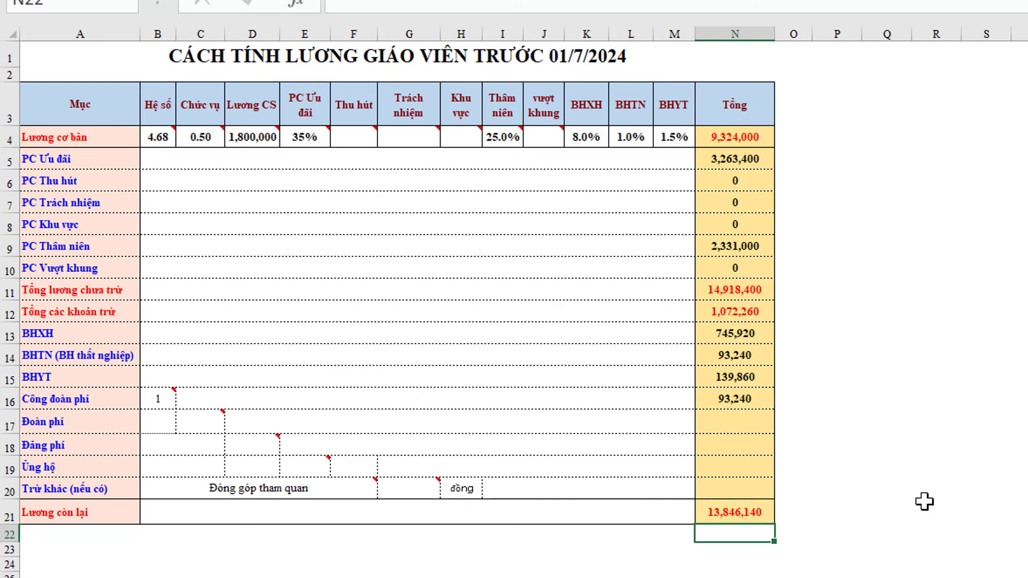
pyautogui.click(936, 444)
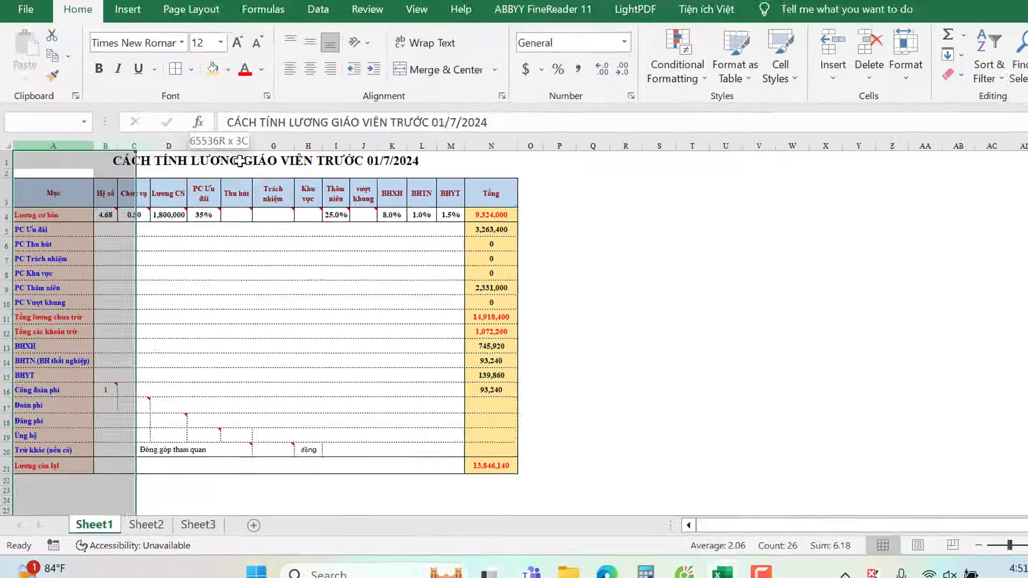
# - Copy the salary table in columns A:N to column P and retitle the copy CÁCH TÍNH LƯƠNG GIÁO VIÊN SAU 01/7/2024
pyautogui.click(56, 42)
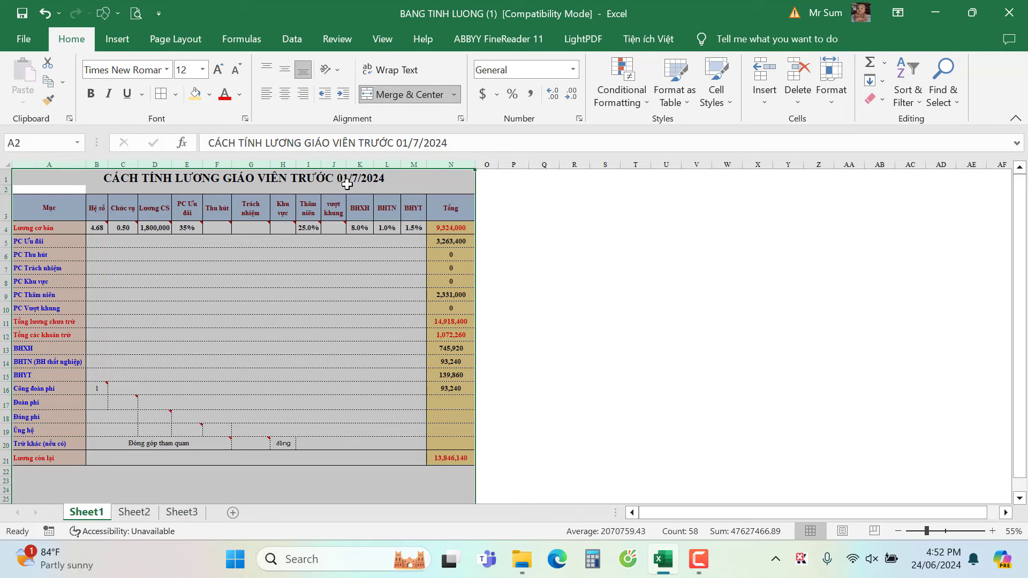
pyautogui.click(52, 91)
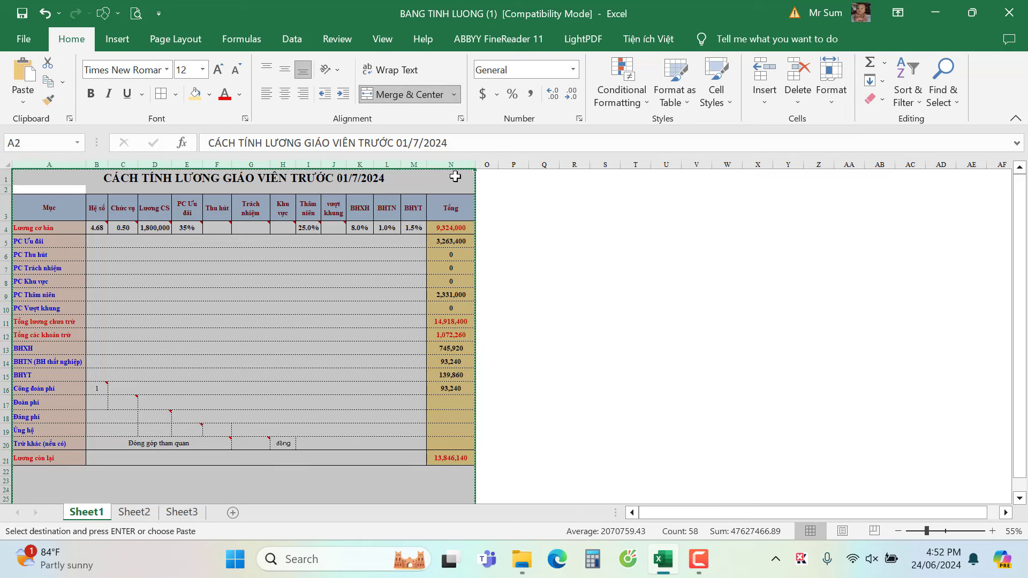
pyautogui.click(513, 164)
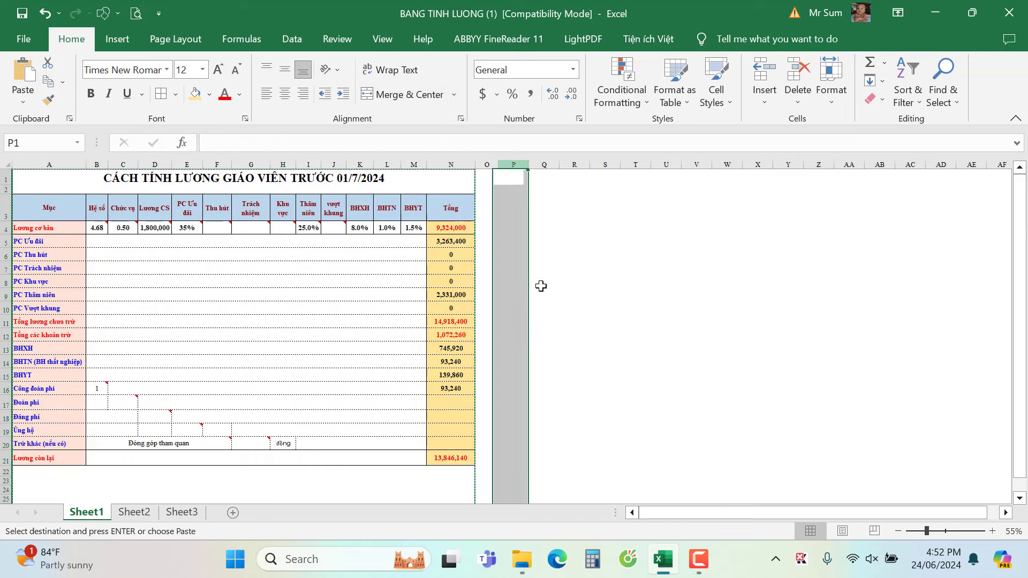
pyautogui.click(23, 77)
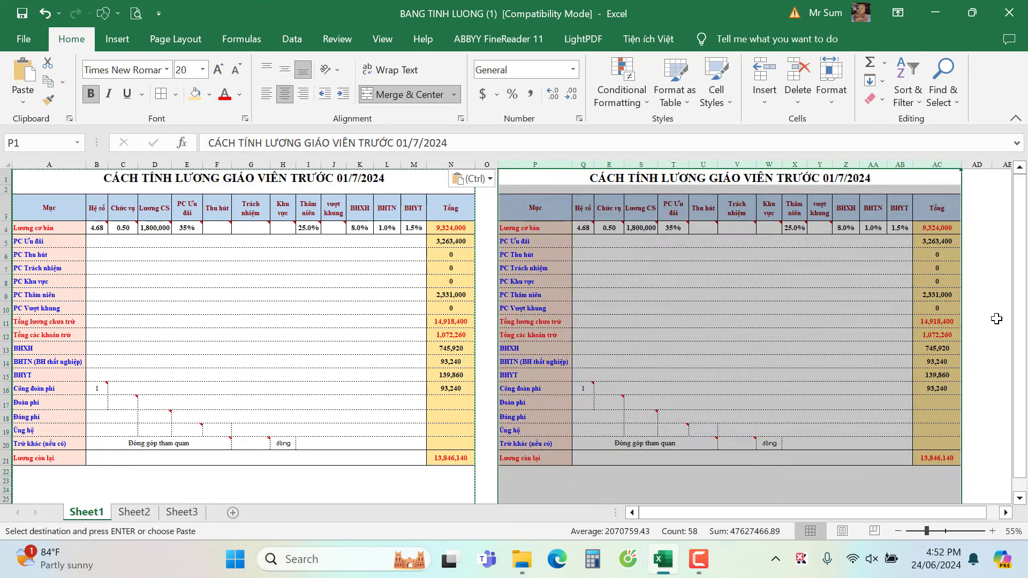
pyautogui.click(684, 291)
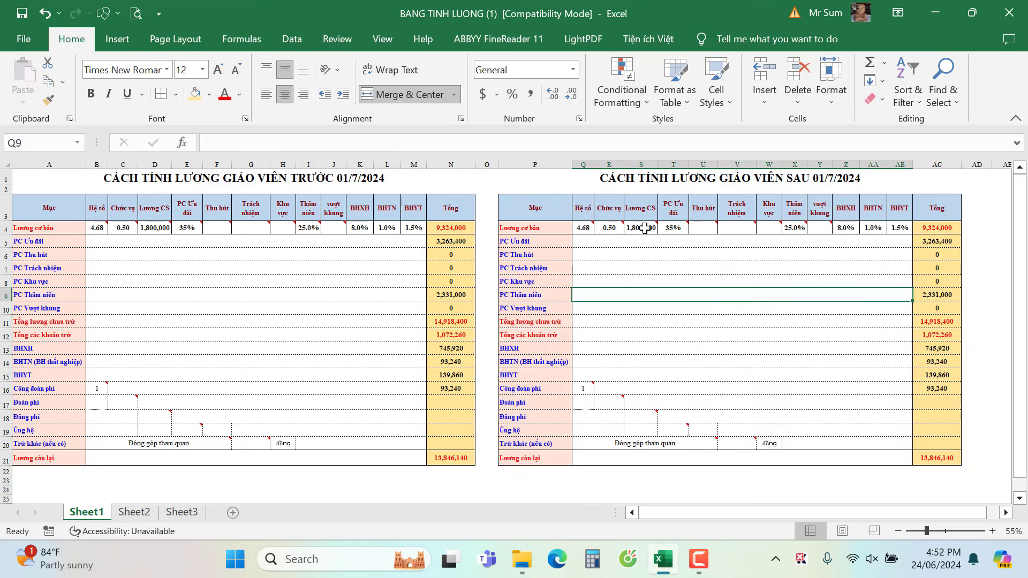
# - Set the Lương CS in S4 of the copied table to 2340000
pyautogui.moveTo(645, 228)
pyautogui.click(644, 229)
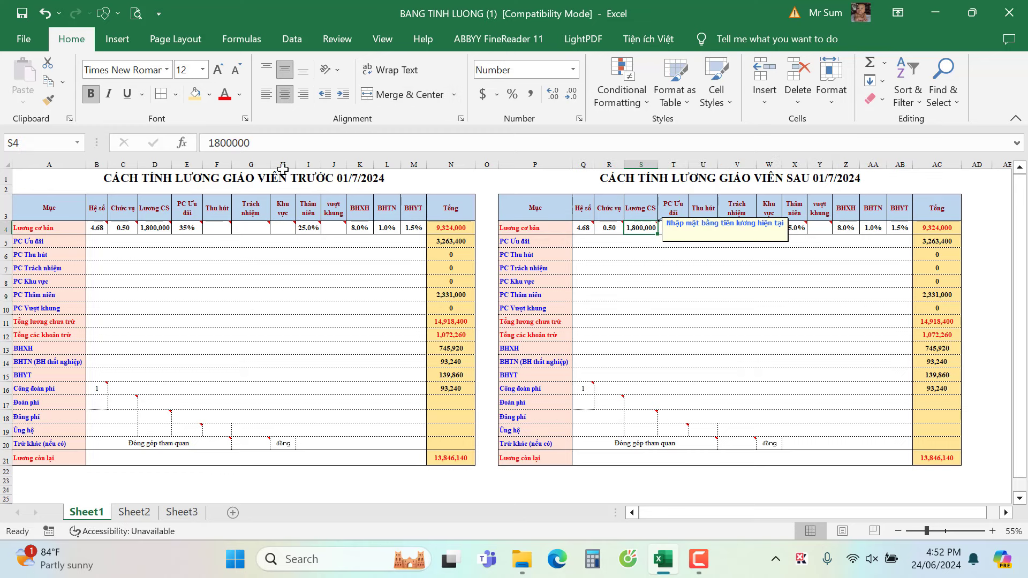
pyautogui.moveTo(254, 140); pyautogui.dragTo(197, 146)
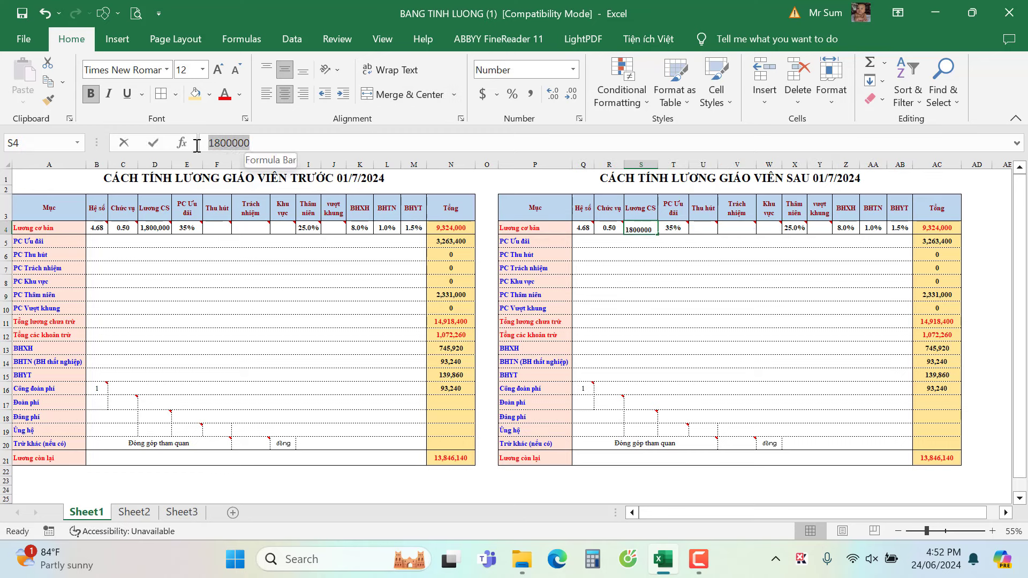
pyautogui.write('234')
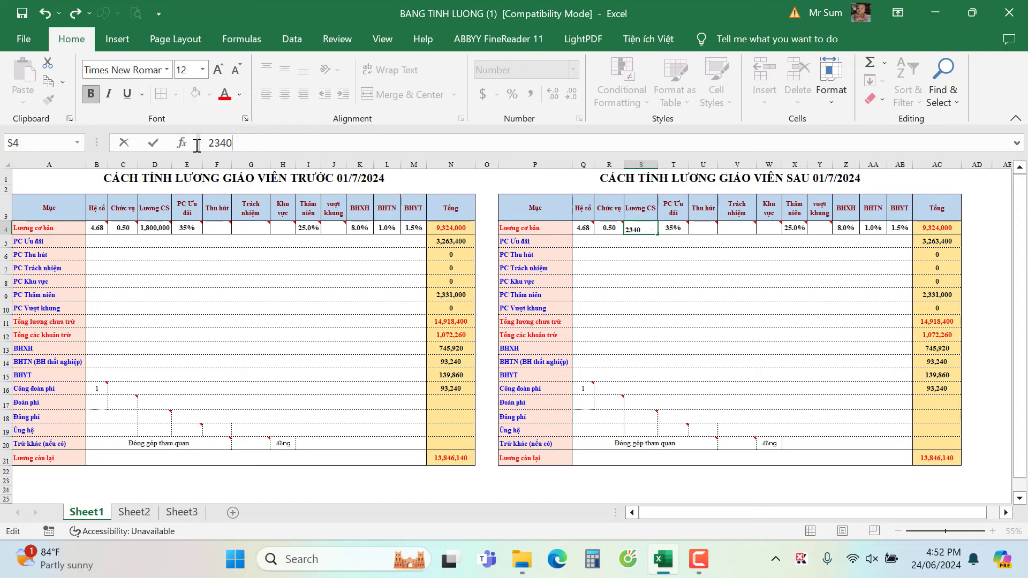
pyautogui.press('Return')
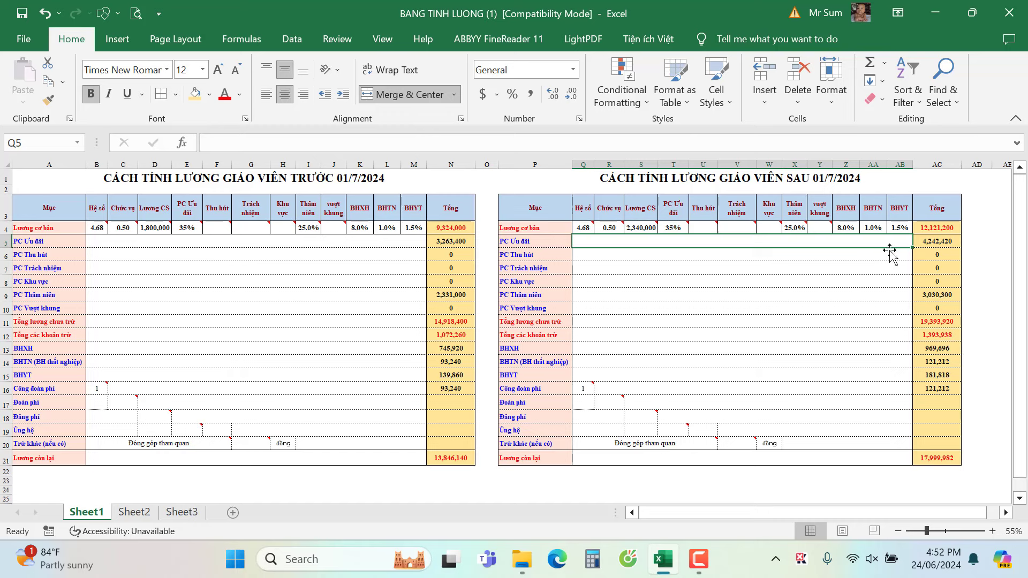
# - Add a bordered column in AD beside the copied table's Tổng column and head it So sánh
pyautogui.moveTo(685, 512); pyautogui.dragTo(696, 512)
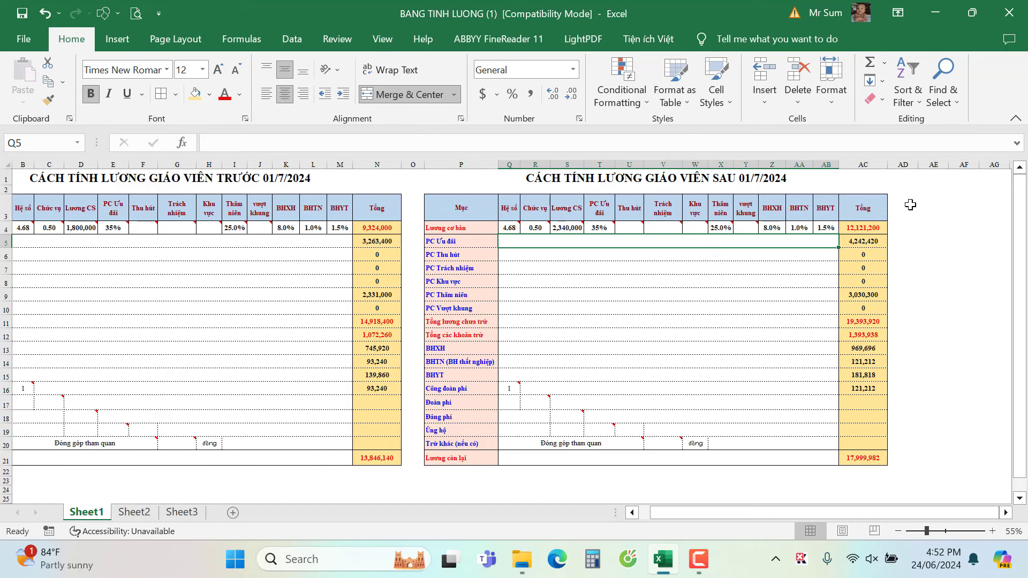
pyautogui.moveTo(910, 202); pyautogui.dragTo(889, 458)
pyautogui.hotkey('ctrl', 'z')
pyautogui.click(907, 211)
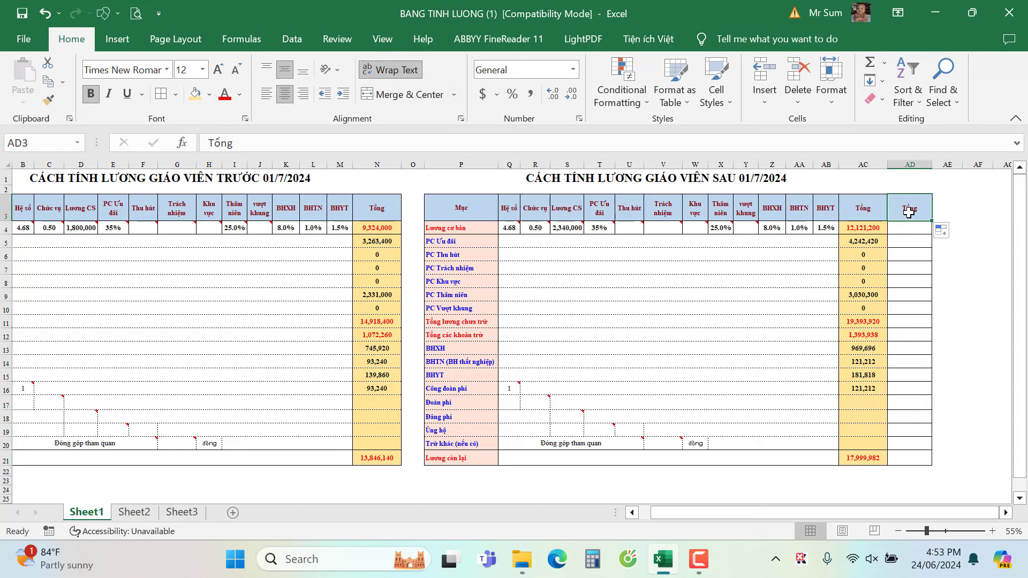
pyautogui.write('So sánh')
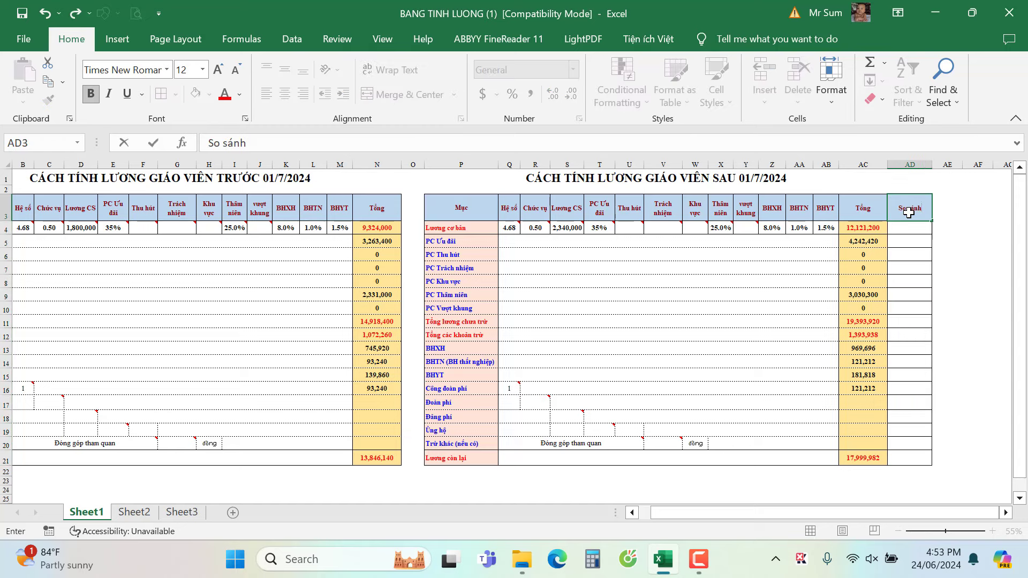
pyautogui.click(941, 228)
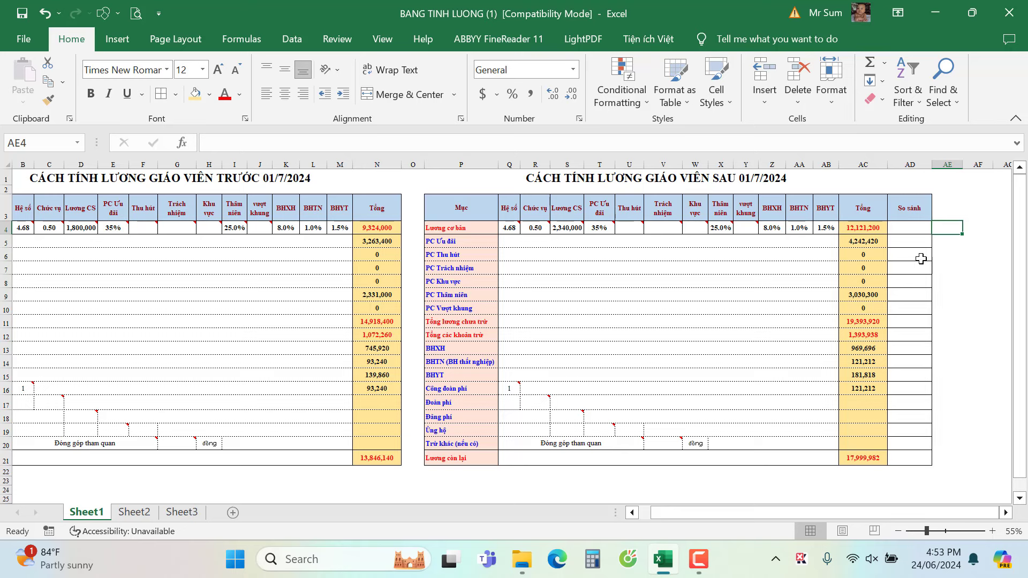
# - Calculate the base pay difference in AD4 with the formula =AC4-N4
pyautogui.click(900, 228)
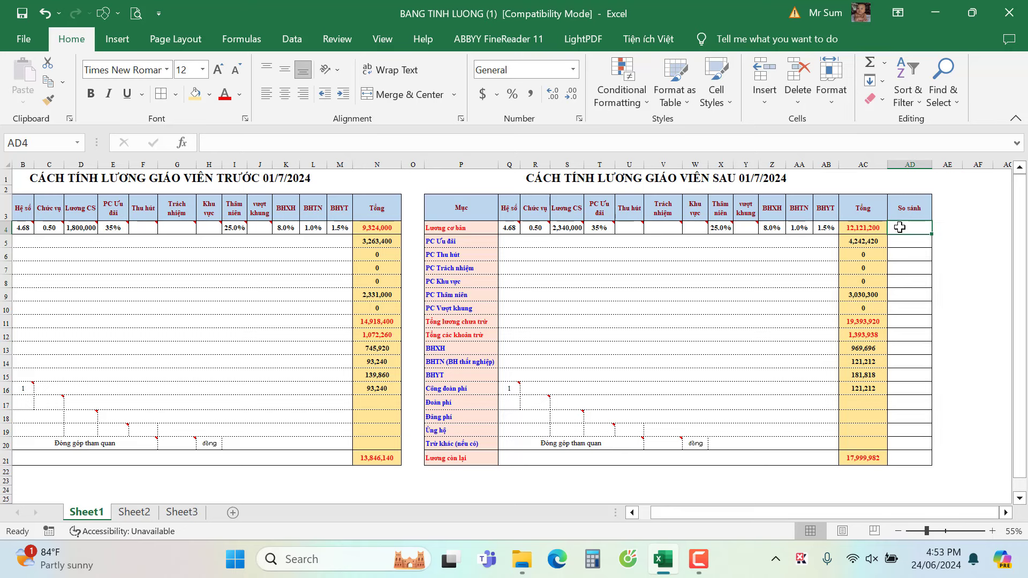
pyautogui.write('=')
pyautogui.click(870, 229)
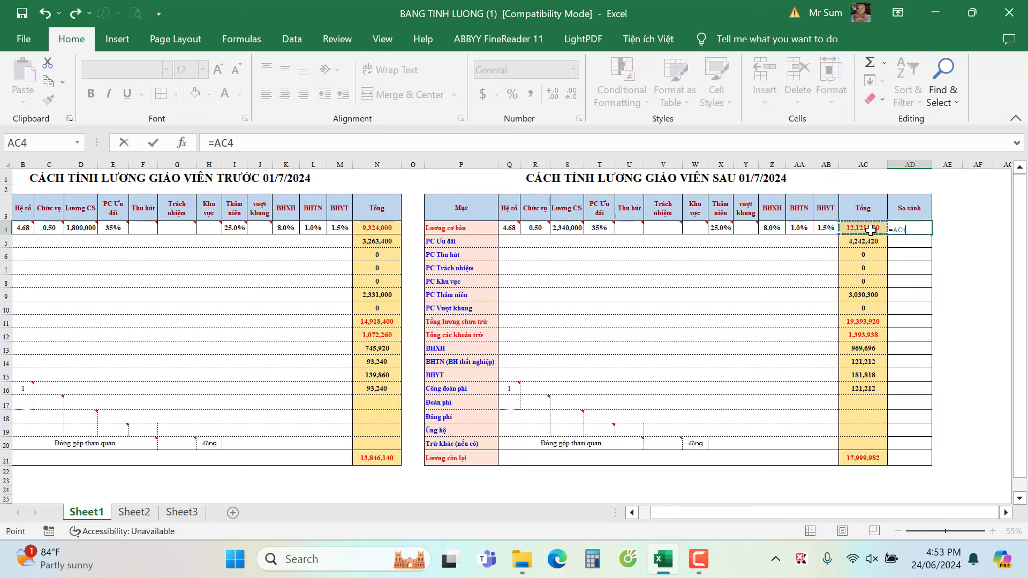
pyautogui.write('-')
pyautogui.click(387, 229)
pyautogui.press('Return')
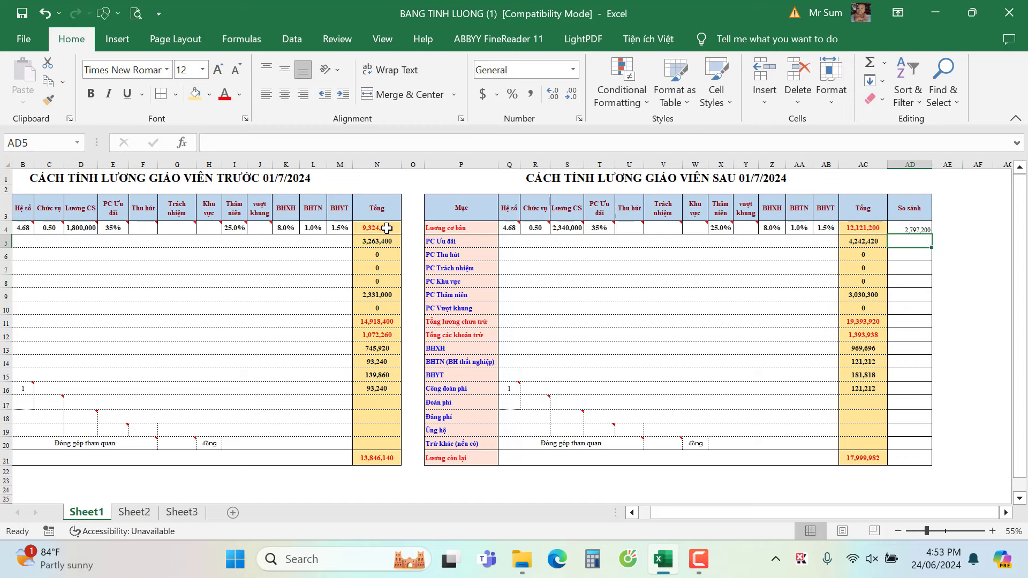
pyautogui.click(959, 282)
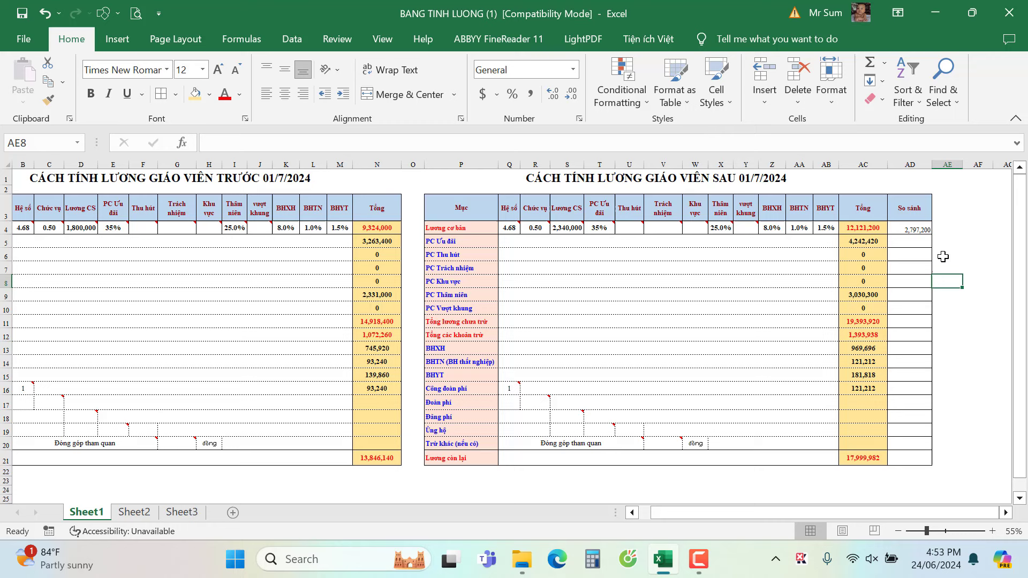
pyautogui.click(923, 229)
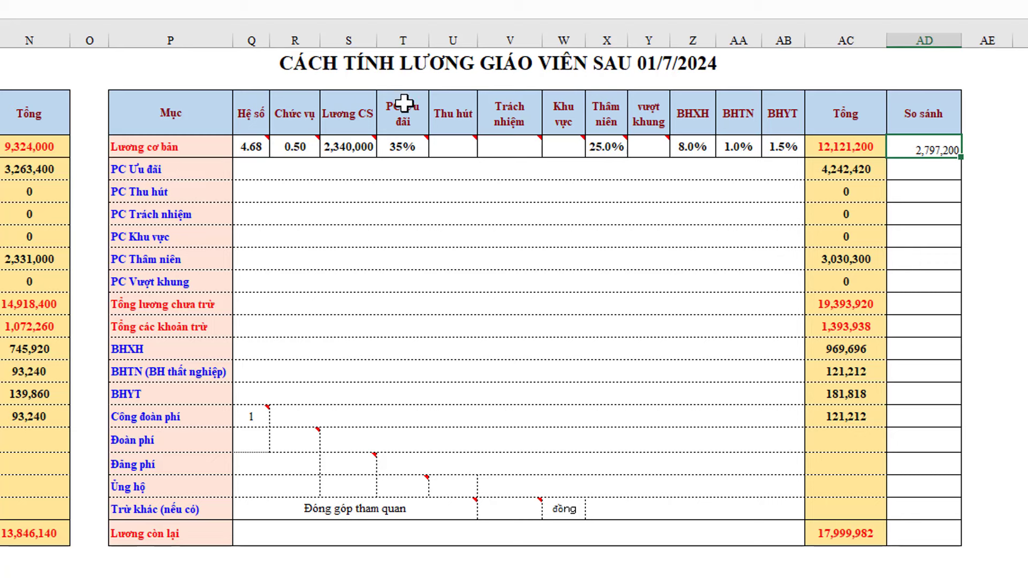
# - Change the second table's title to CÁCH TÍNH LƯƠNG GIÁO VIÊN KỂ TỪ 01/7/2024
pyautogui.doubleClick(636, 64)
pyautogui.press('BackSpace')
pyautogui.press('BackSpace')
pyautogui.press('BackSpace')
pyautogui.press('BackSpace')
pyautogui.write('KE ')
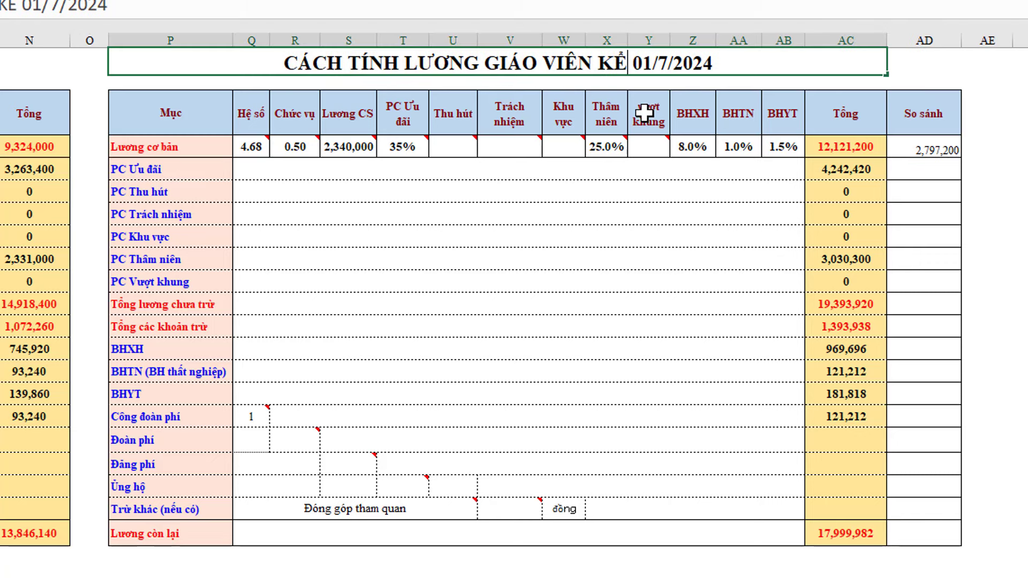
pyautogui.write(' TỪ')
pyautogui.press('Return')
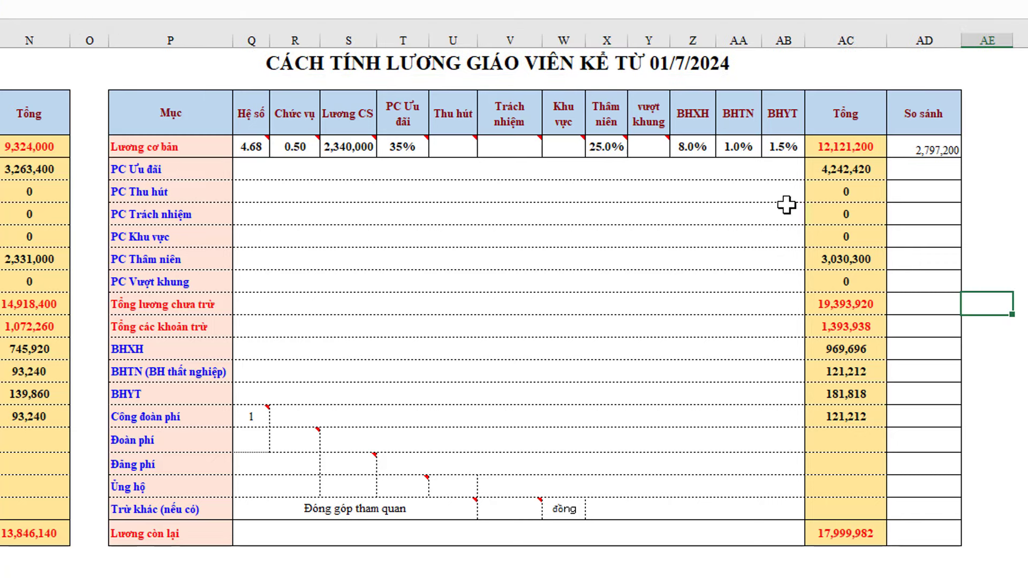
# - Fill the difference formula in AD4 down the So sánh column to the Lương còn lại row, AD21
pyautogui.click(910, 153)
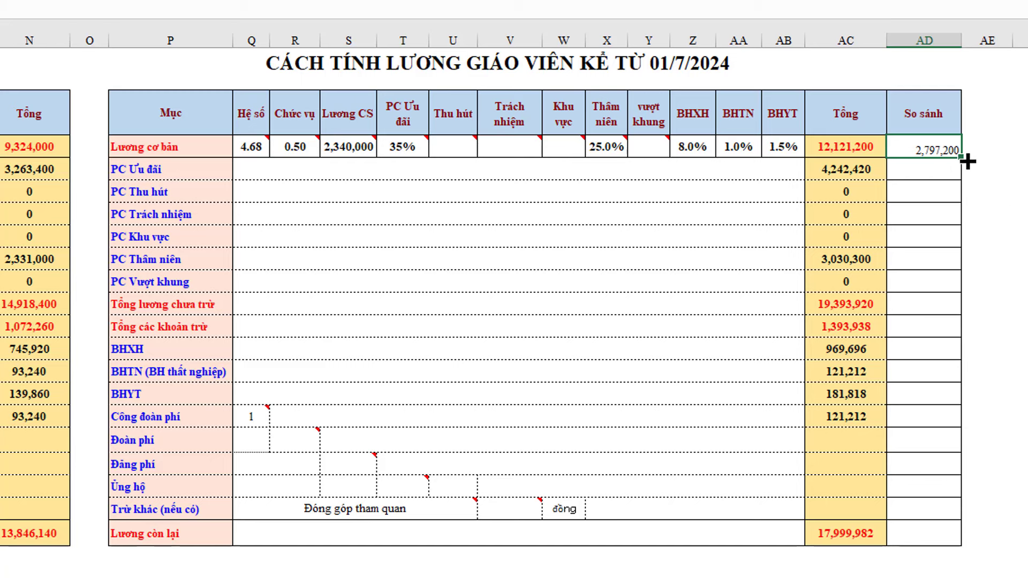
pyautogui.moveTo(967, 161); pyautogui.dragTo(980, 537)
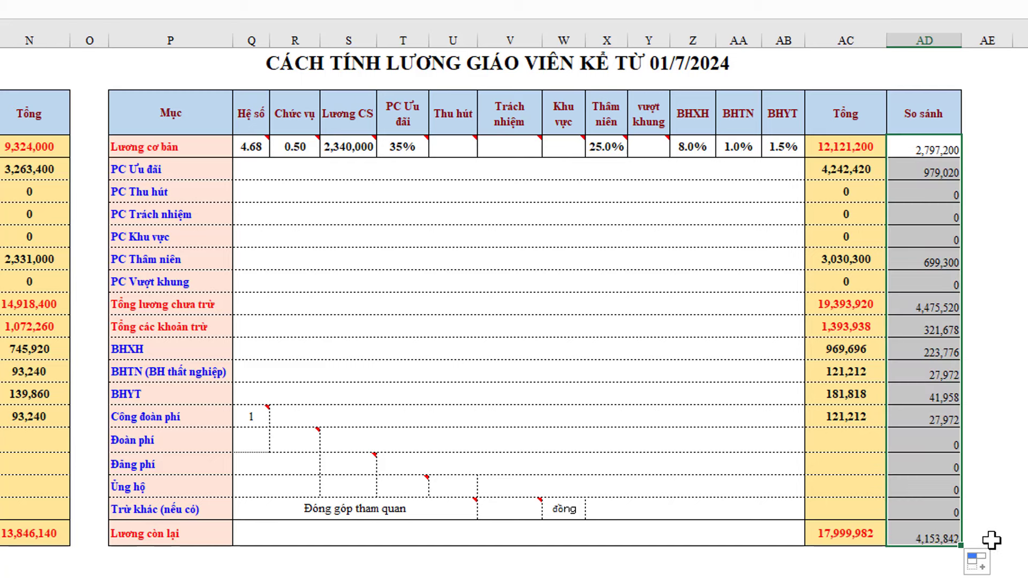
# - Examine the So sánh column's pay differences between the two tables, including the Lương còn lại row in AD21
pyautogui.click(909, 527)
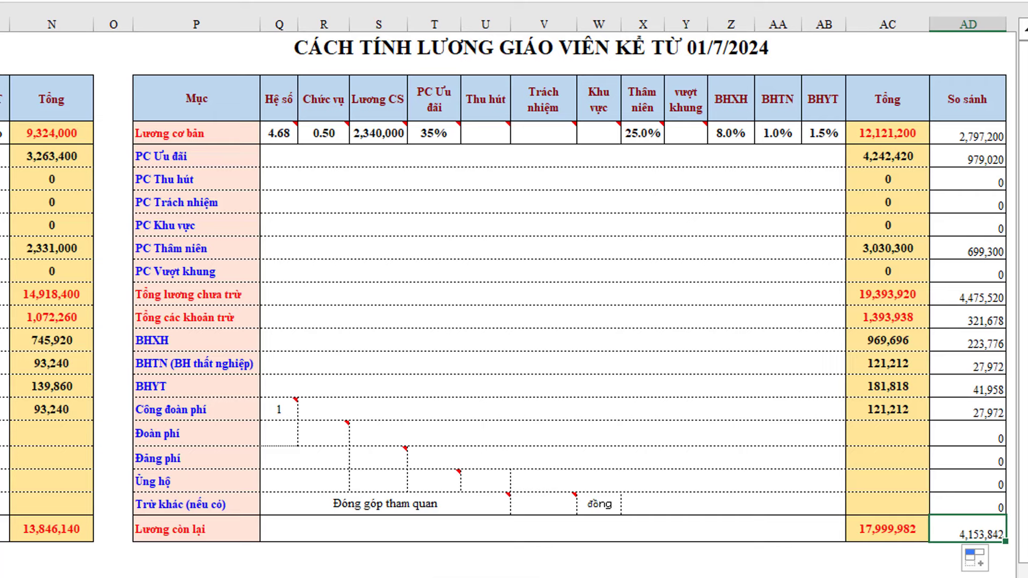
pyautogui.press('Escape')
pyautogui.hscroll(1, 509, 278)
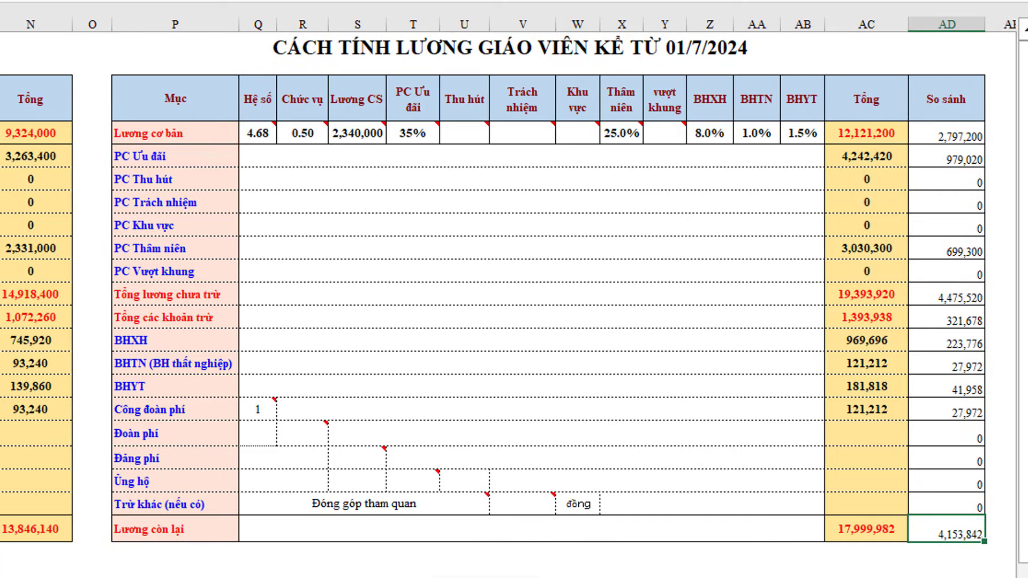
pyautogui.hscroll(2, 509, 278)
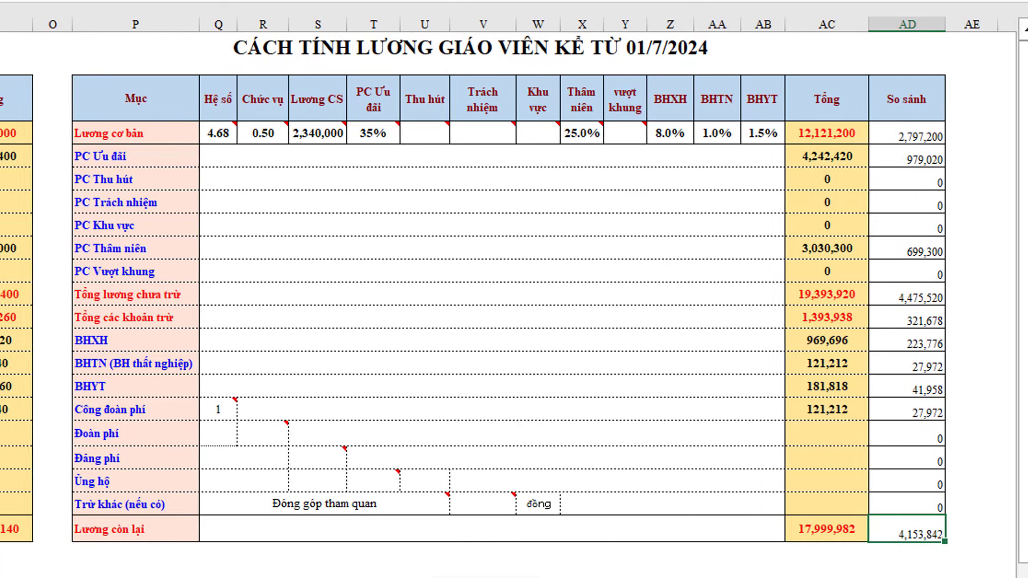
pyautogui.hscroll(-1, 509, 279)
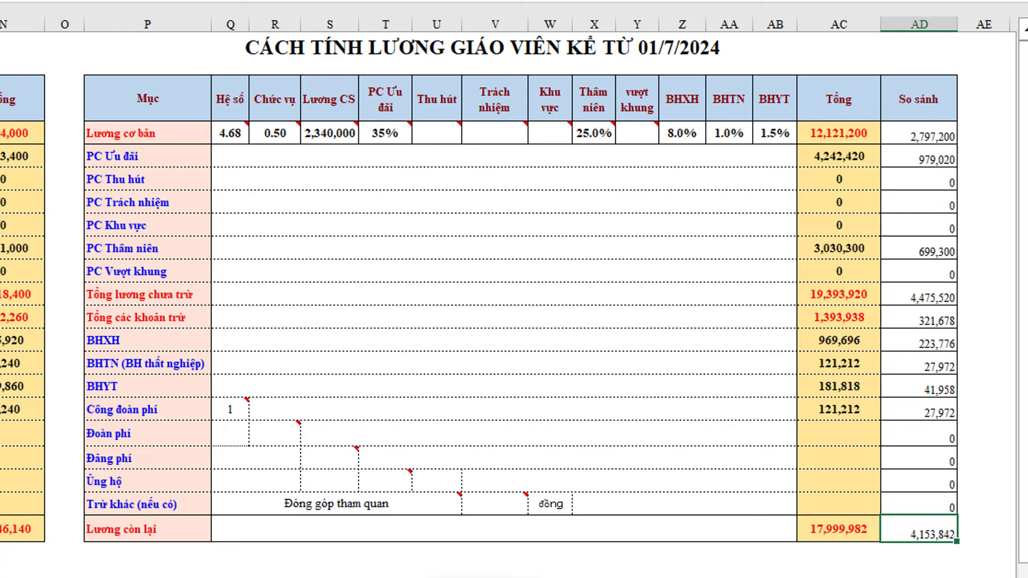
pyautogui.hscroll(-2, 505, 280)
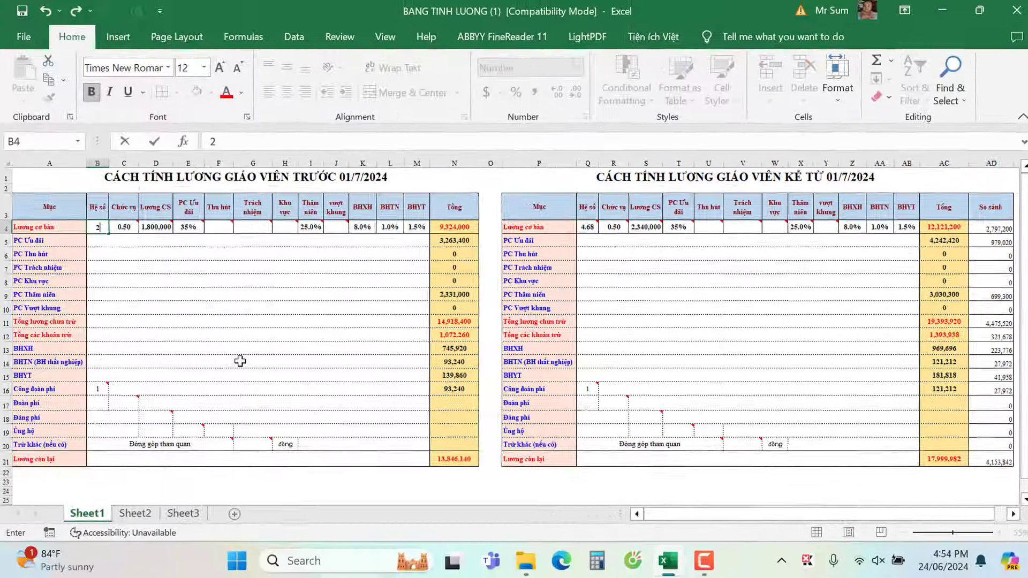
# - In the table for pay before 01/7/2024, set Hệ số to 2.34, Chức vụ to 0 and Thâm niên to 0%
pyautogui.write('2.34')
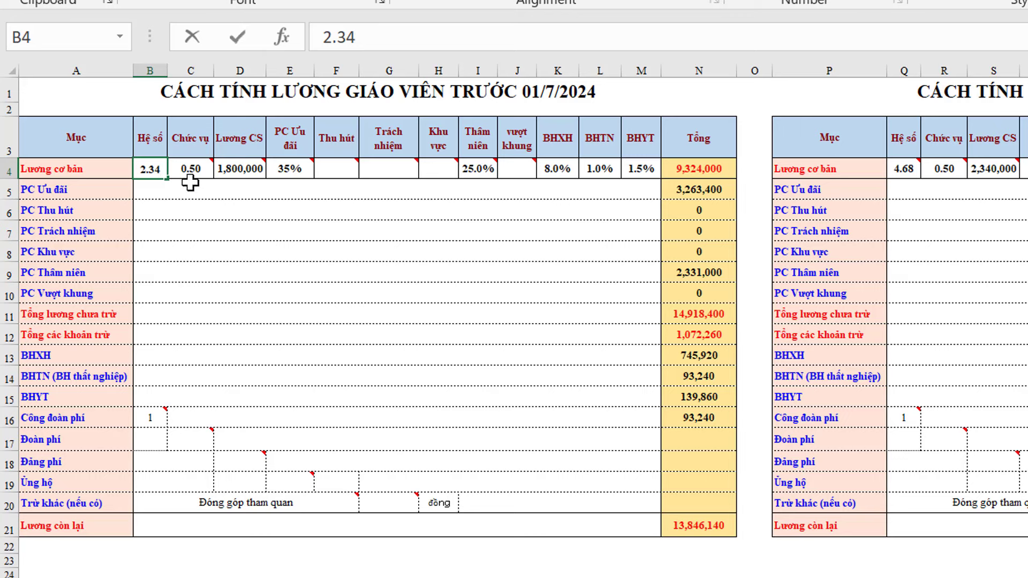
pyautogui.click(186, 170)
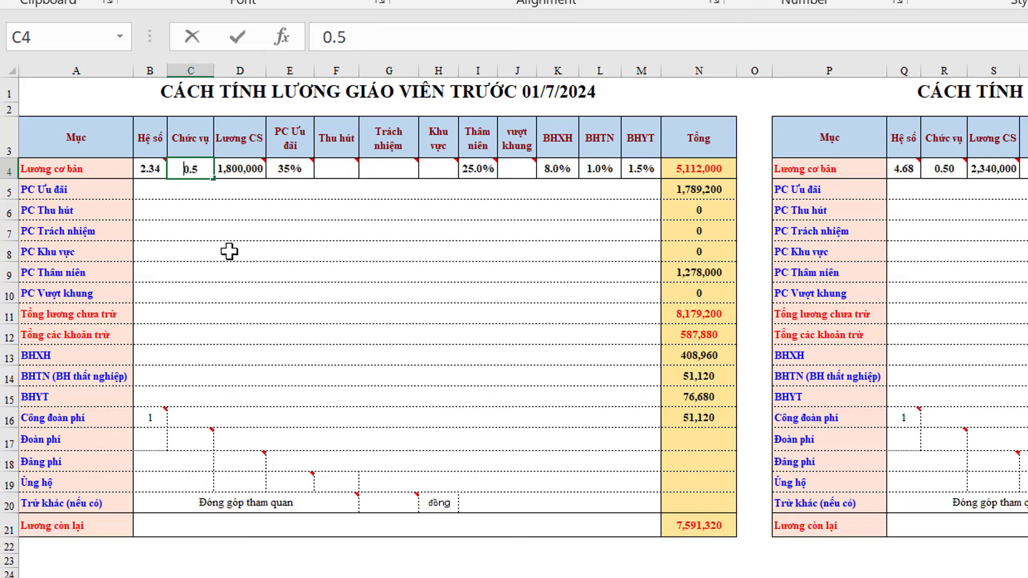
pyautogui.write('0')
pyautogui.click(486, 170)
pyautogui.write('0')
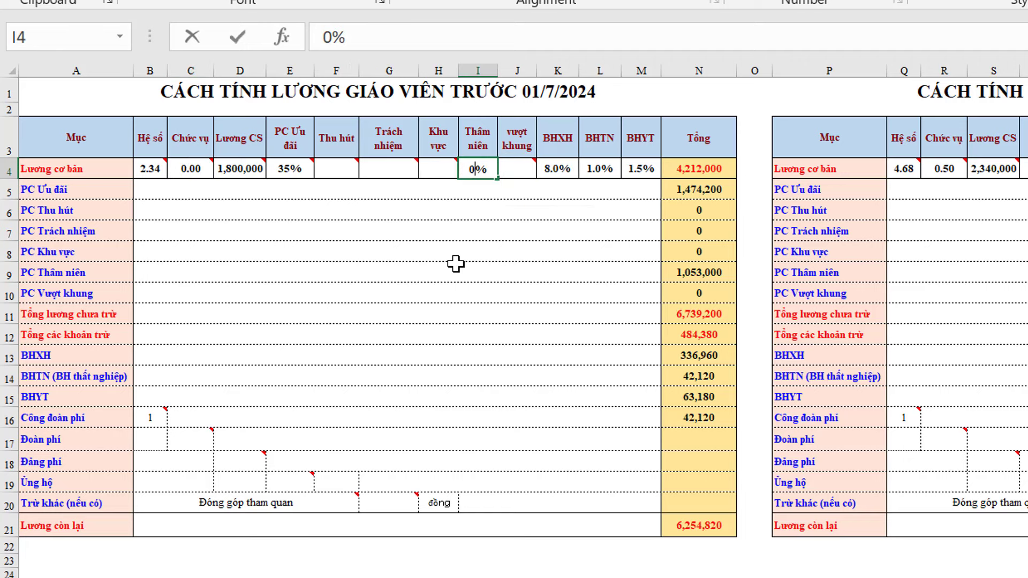
pyautogui.click(456, 263)
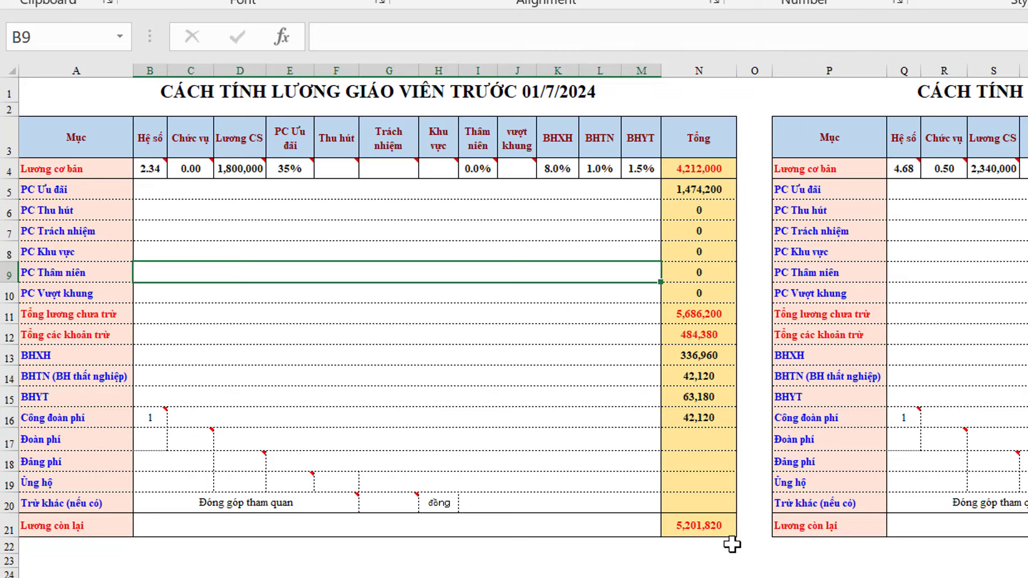
# - In the table for pay from 01/7/2024, set Hệ số to 2.34, Chức vụ to 0 and Thâm niên to 0%
pyautogui.hscroll(1, 728, 524)
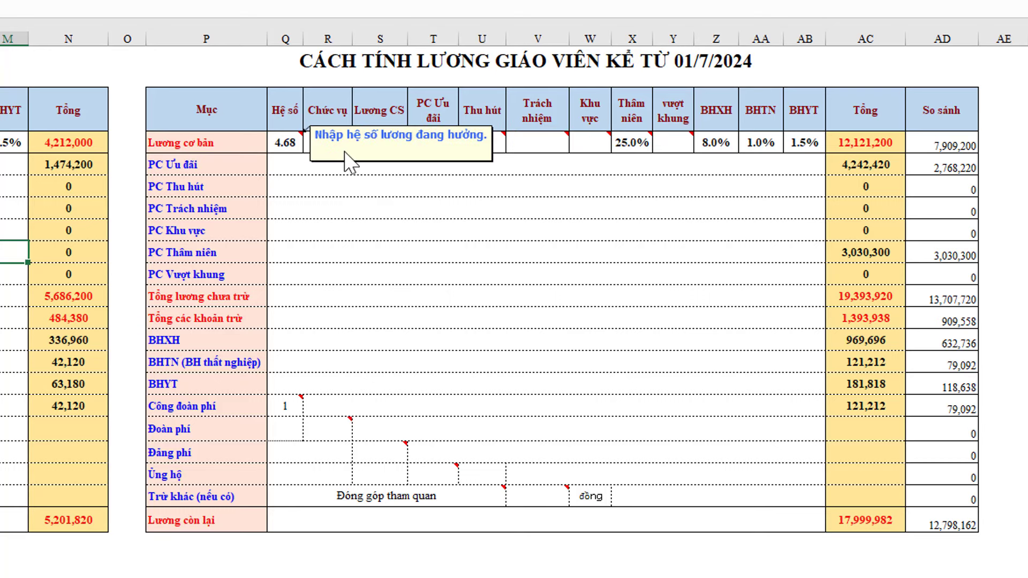
pyautogui.click(305, 187)
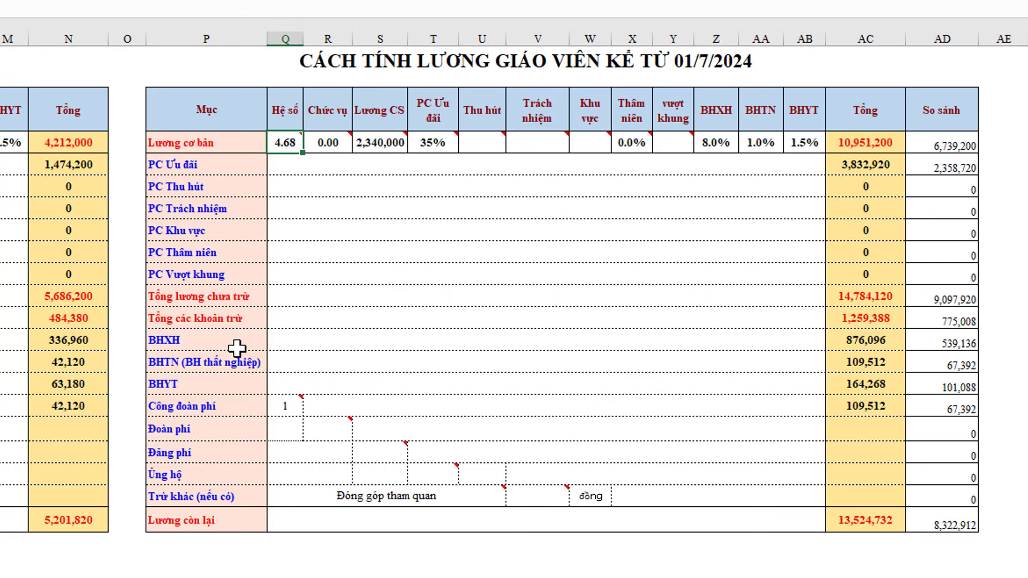
pyautogui.write('2.34')
pyautogui.press('Return')
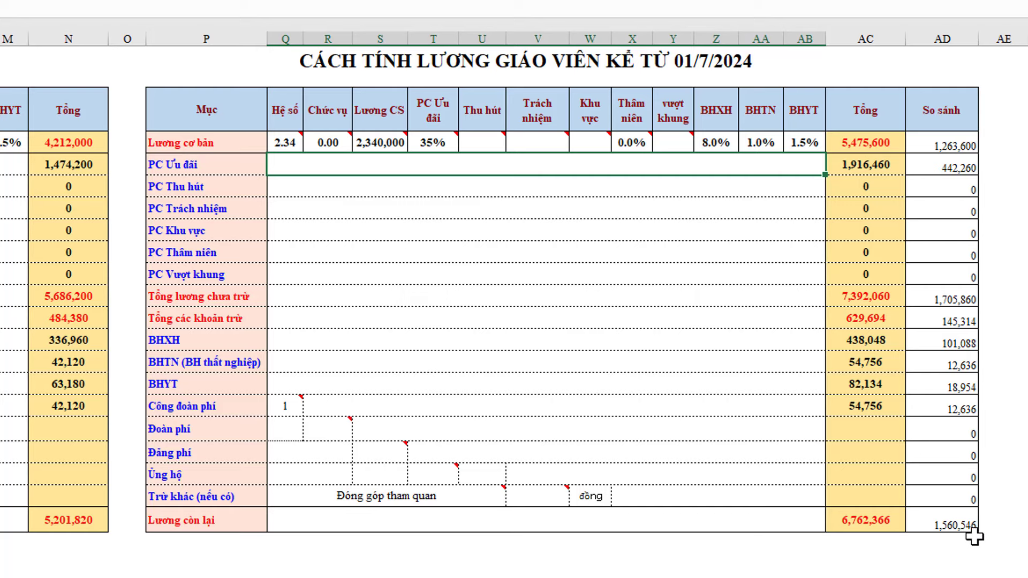
# - Compare the Tổng columns of both salary tables and the So sánh differences for the teacher with coefficient 2.34
pyautogui.moveTo(885, 573); pyautogui.dragTo(650, 538)
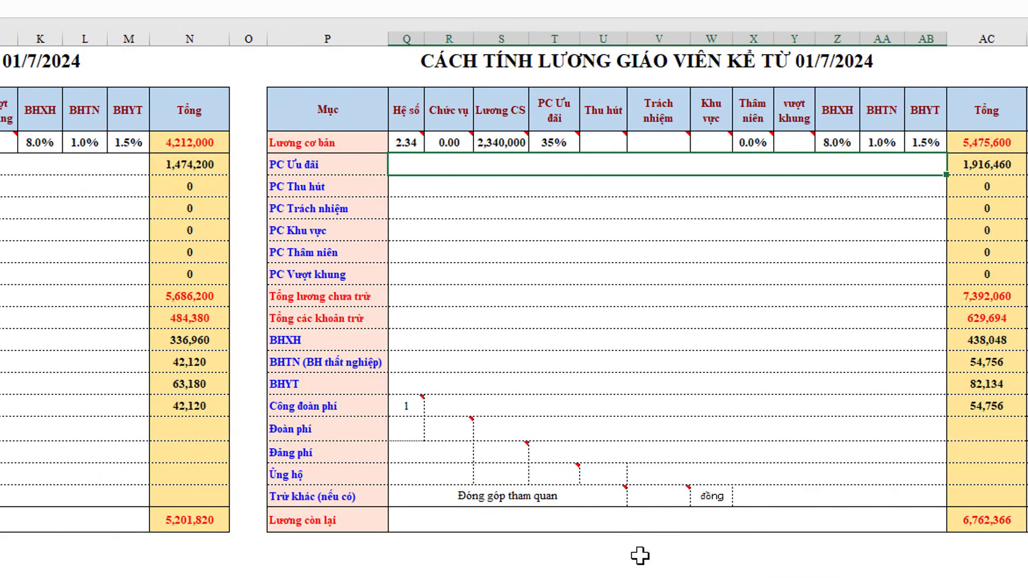
pyautogui.click(642, 554)
pyautogui.click(611, 559)
pyautogui.click(656, 557)
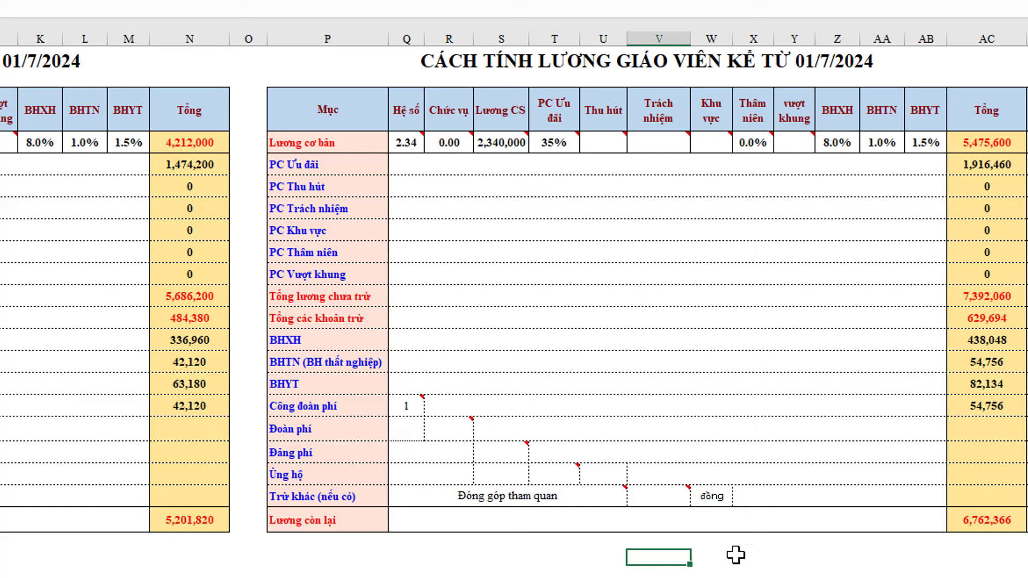
pyautogui.click(766, 557)
pyautogui.hscroll(2, 230, 552)
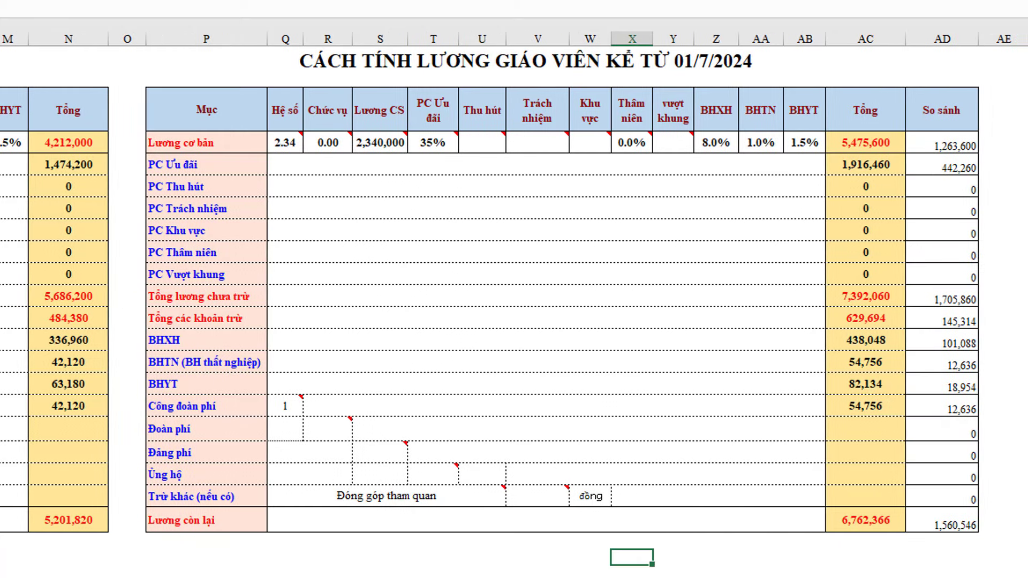
pyautogui.hscroll(-1, 506, 304)
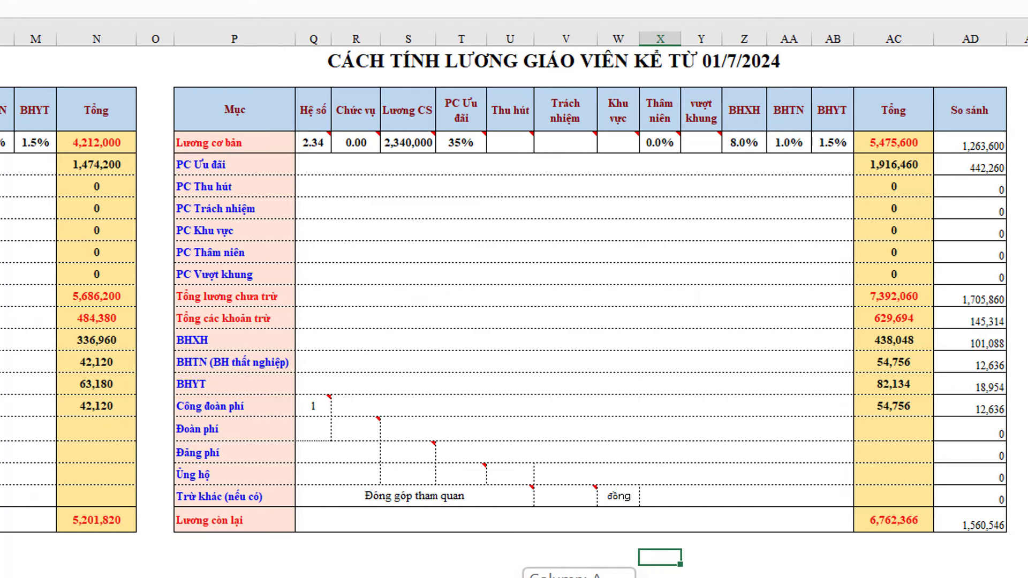
pyautogui.hscroll(-1, 506, 304)
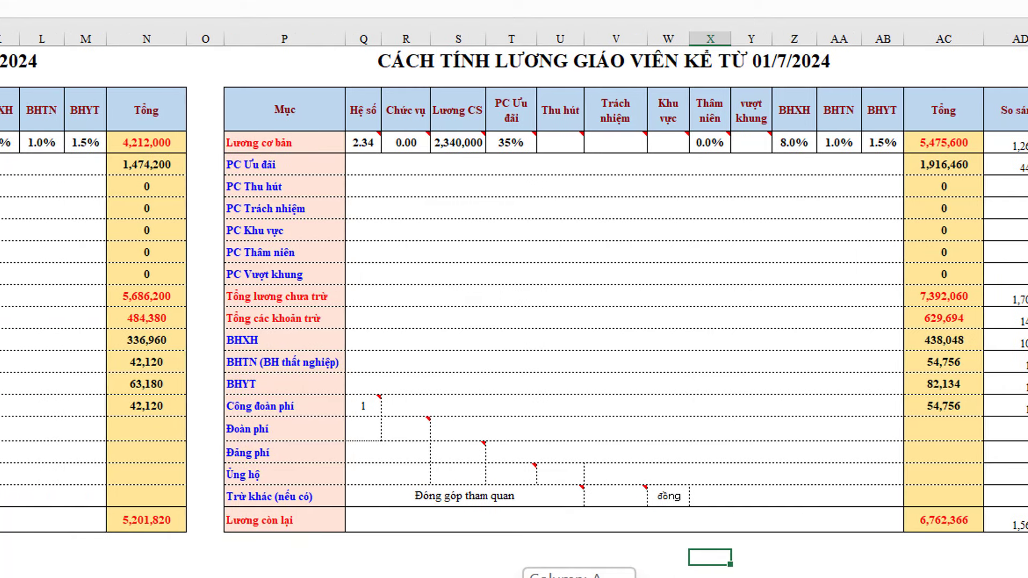
pyautogui.hscroll(-1, 506, 304)
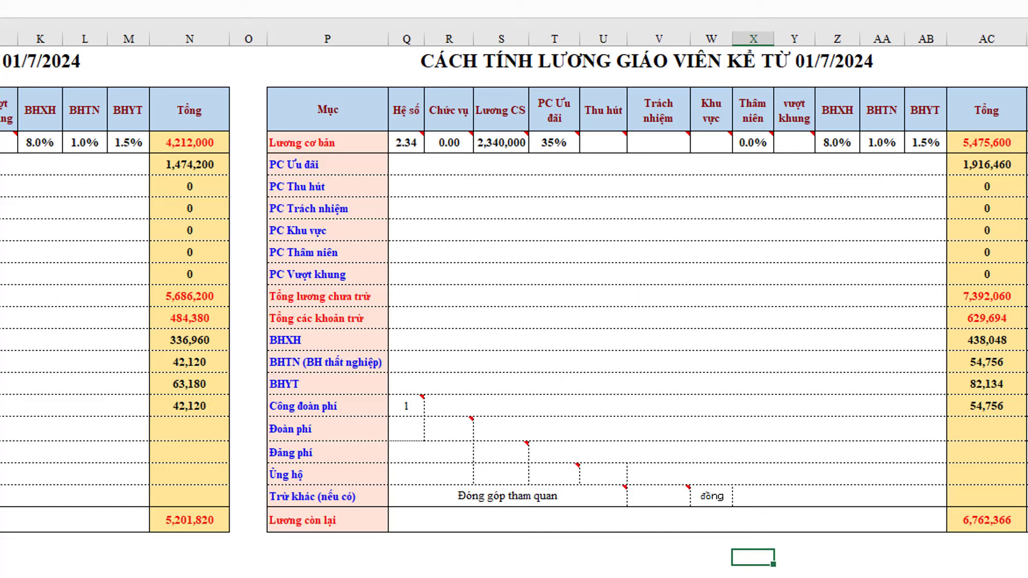
pyautogui.hscroll(-1, 506, 304)
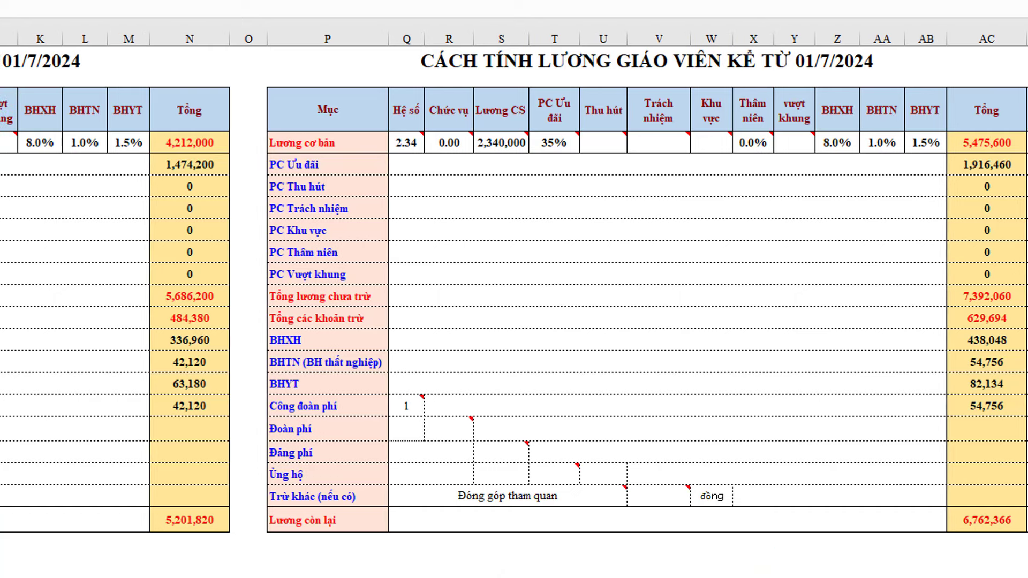
pyautogui.click(75, 252)
pyautogui.press('Up')
pyautogui.press('Up')
pyautogui.press('Up')
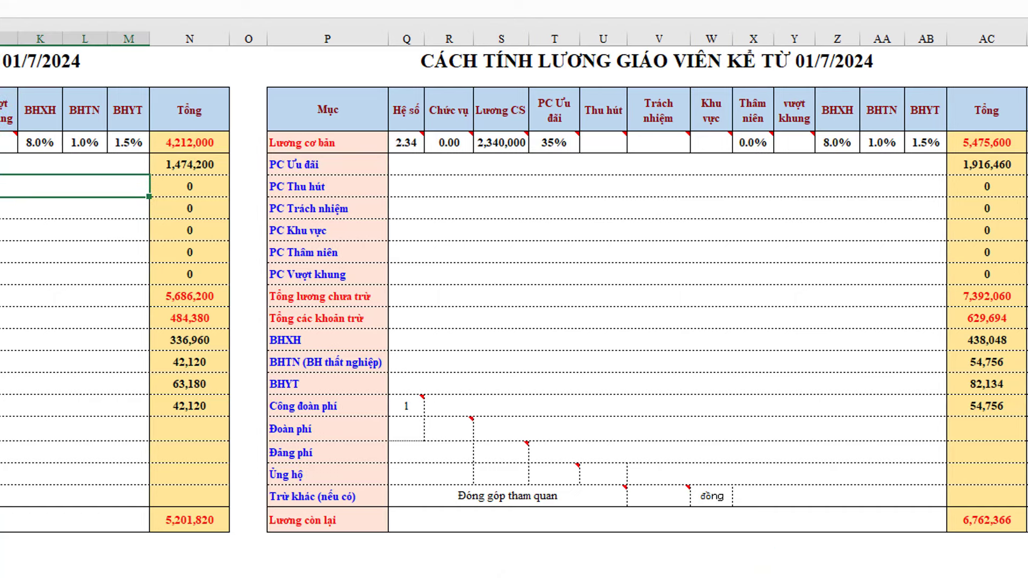
pyautogui.press('Down')
pyautogui.press('Down')
pyautogui.press('Down')
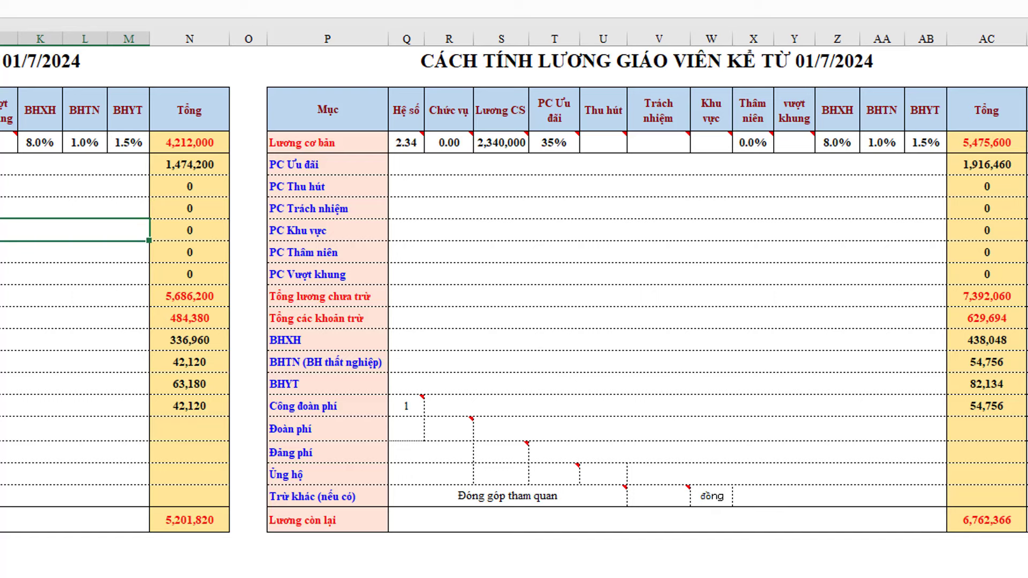
pyautogui.press('Left')
pyautogui.press('Right')
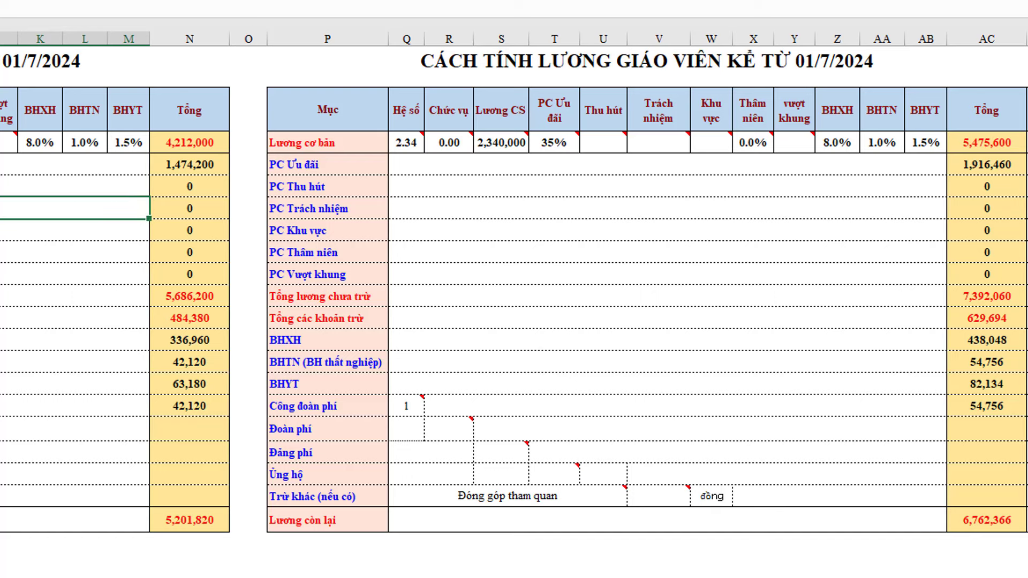
pyautogui.press('Down')
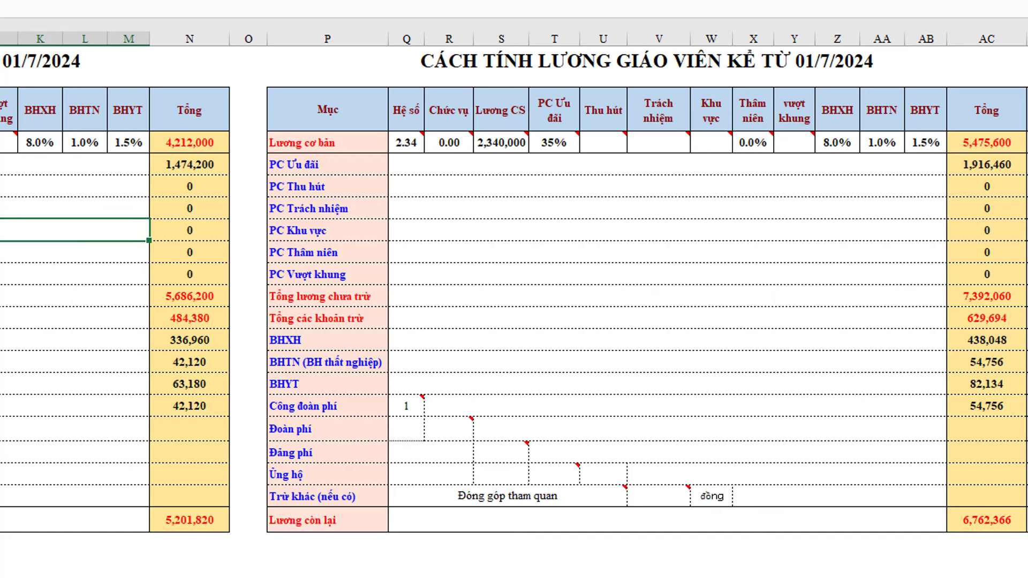
pyautogui.press('Up')
pyautogui.press('Up')
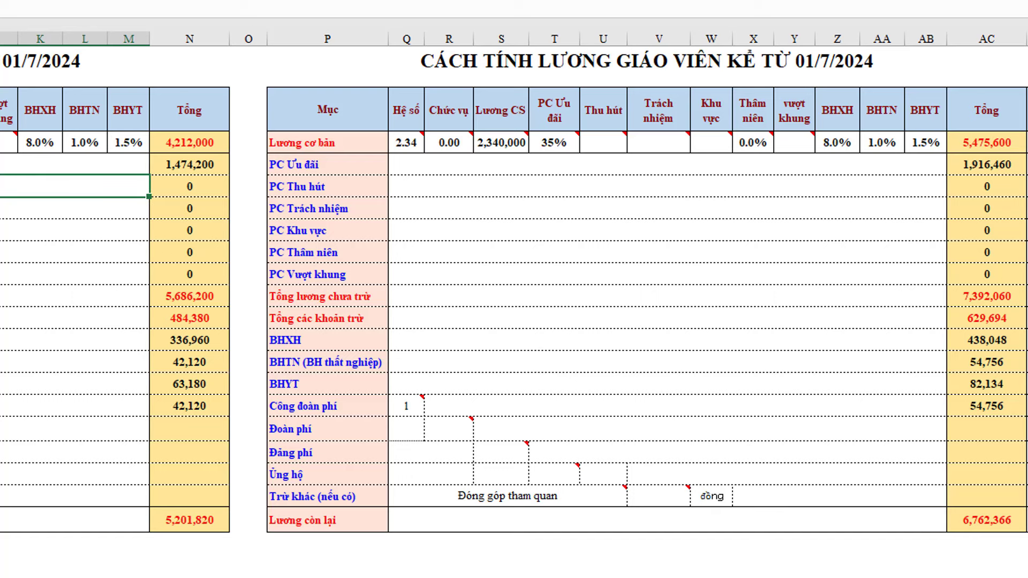